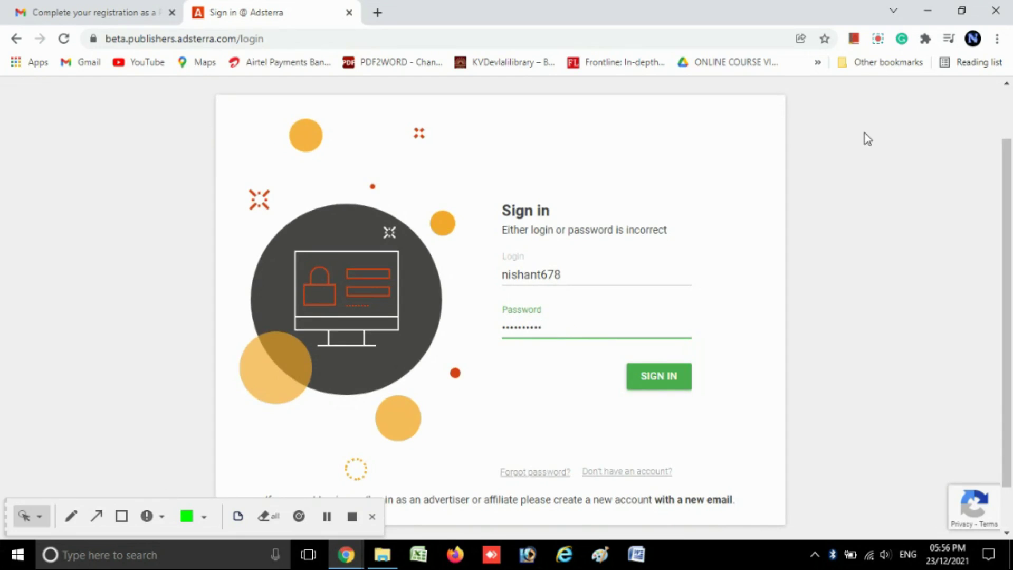
left_click_drag(567, 340, 470, 343)
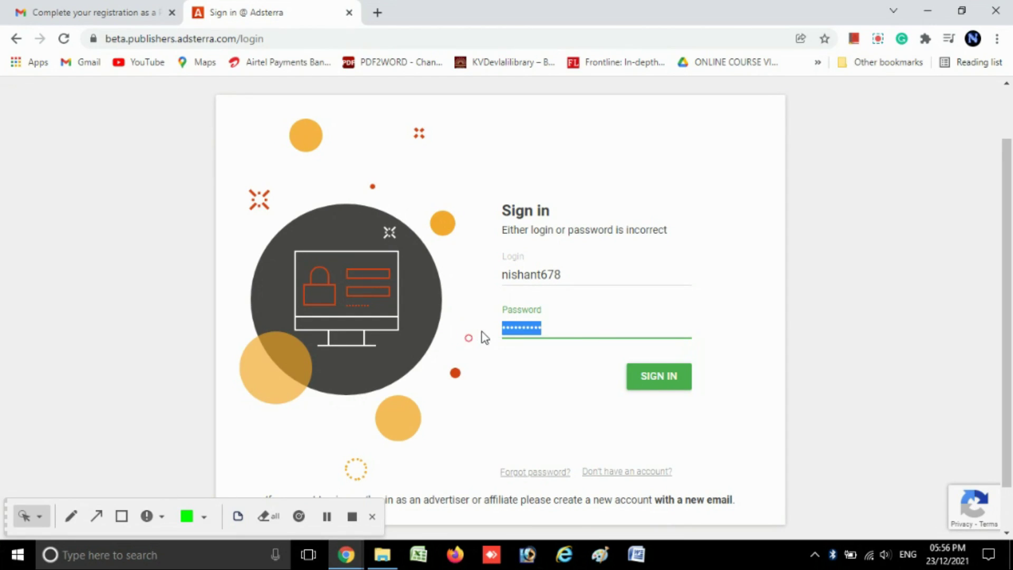
left_click(878, 38)
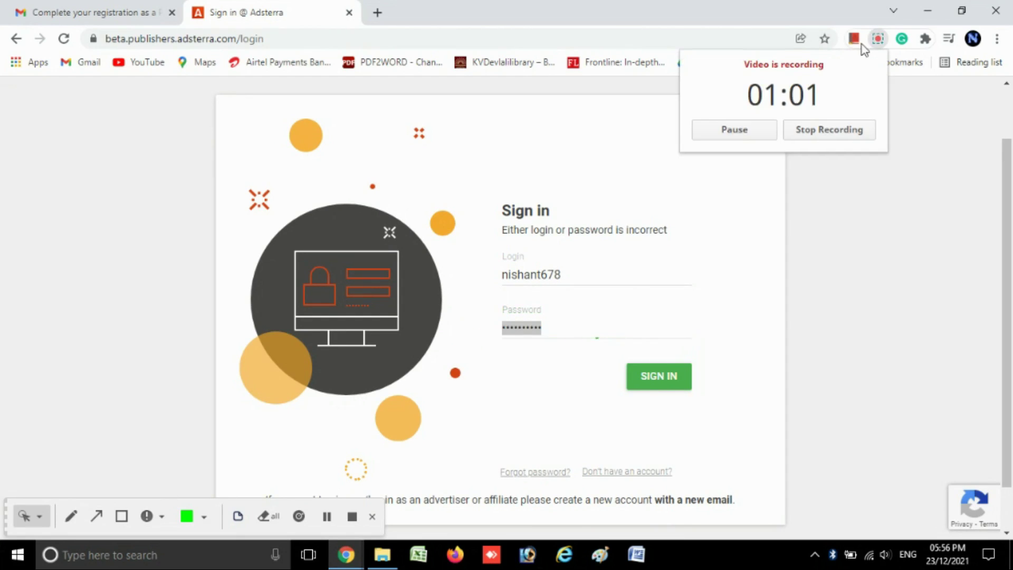
left_click(815, 131)
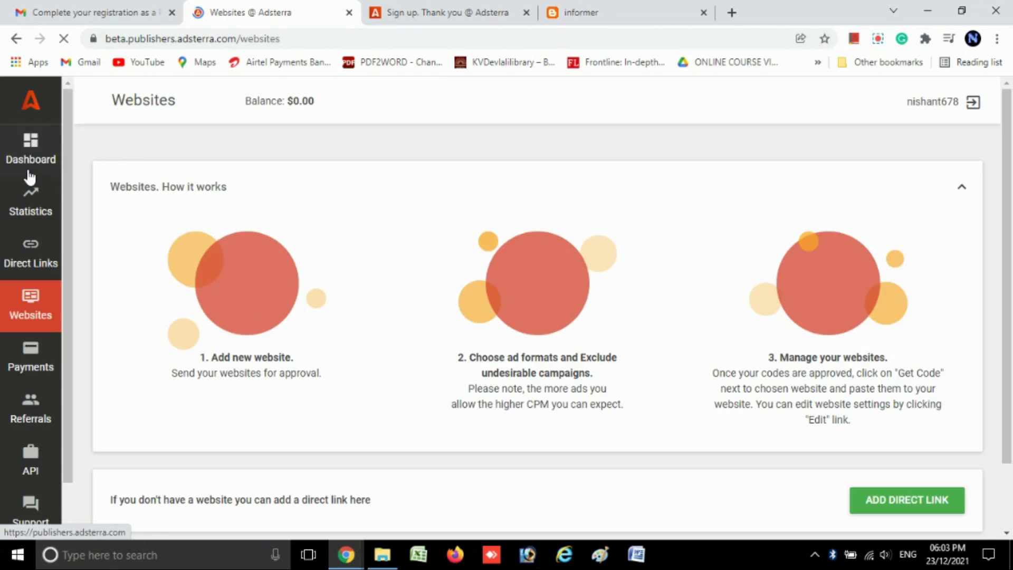
Step: Open the Websites page, find the options for adding a site and dismiss the support chat greeting
scroll(1003, 248, "down", 2)
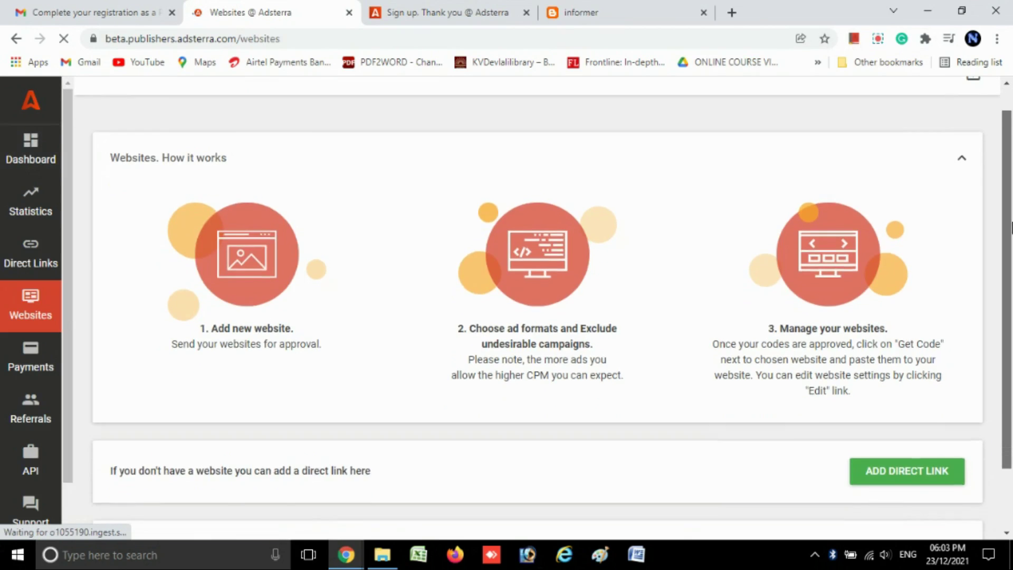
scroll(1005, 264, "up", 2)
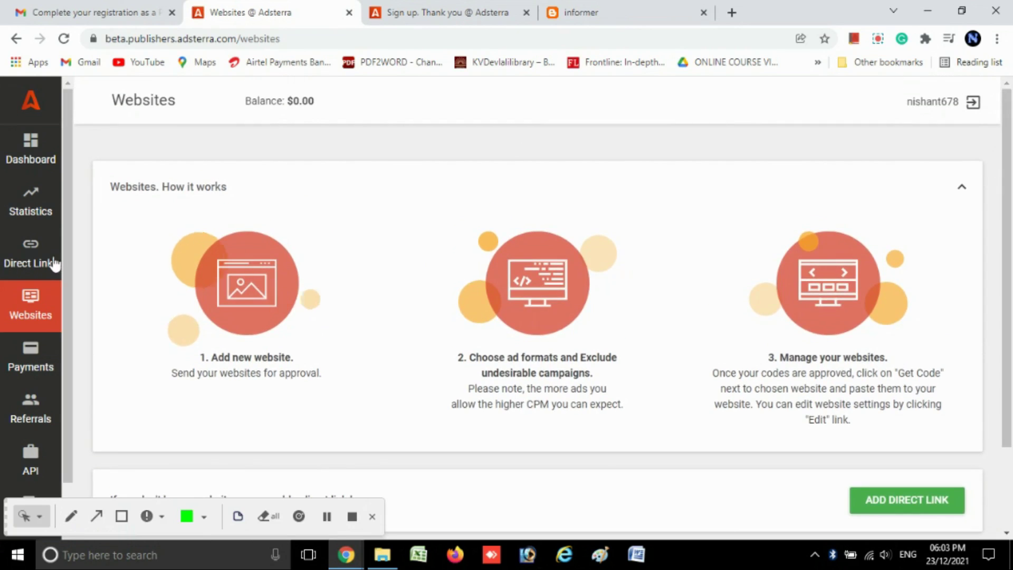
left_click(17, 307)
scroll(592, 311, "down", 2)
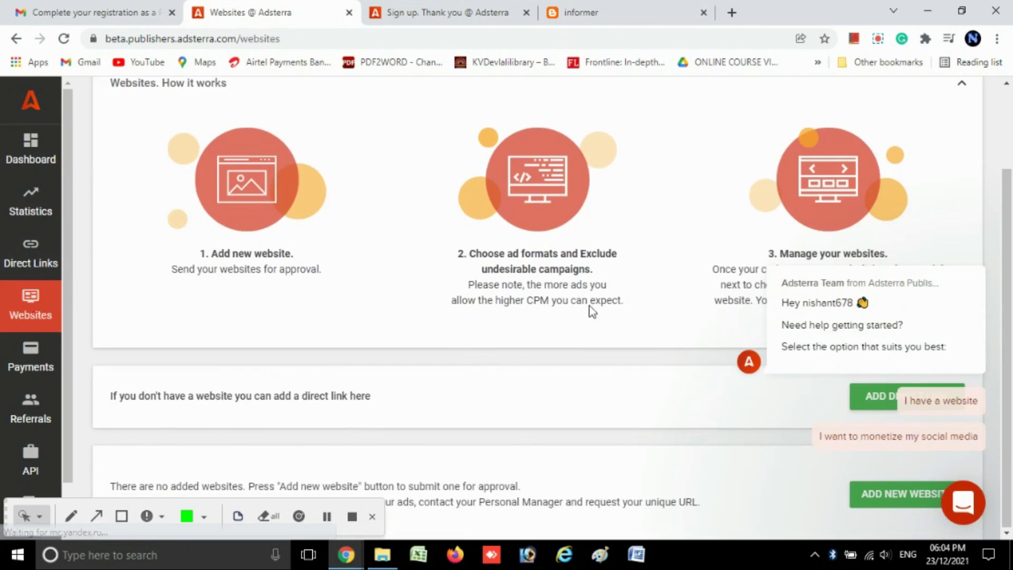
mouse_move(934, 375)
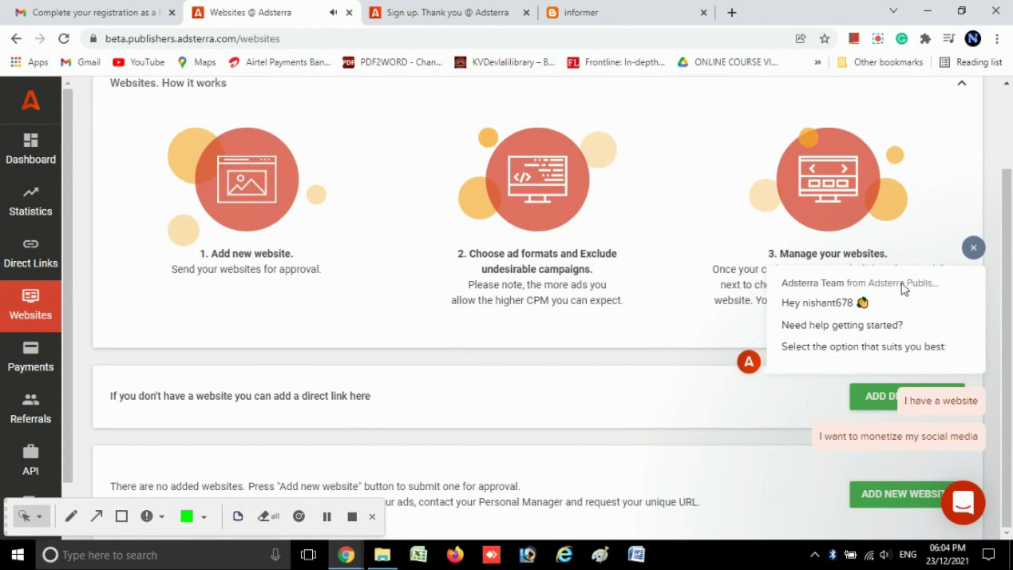
left_click(974, 250)
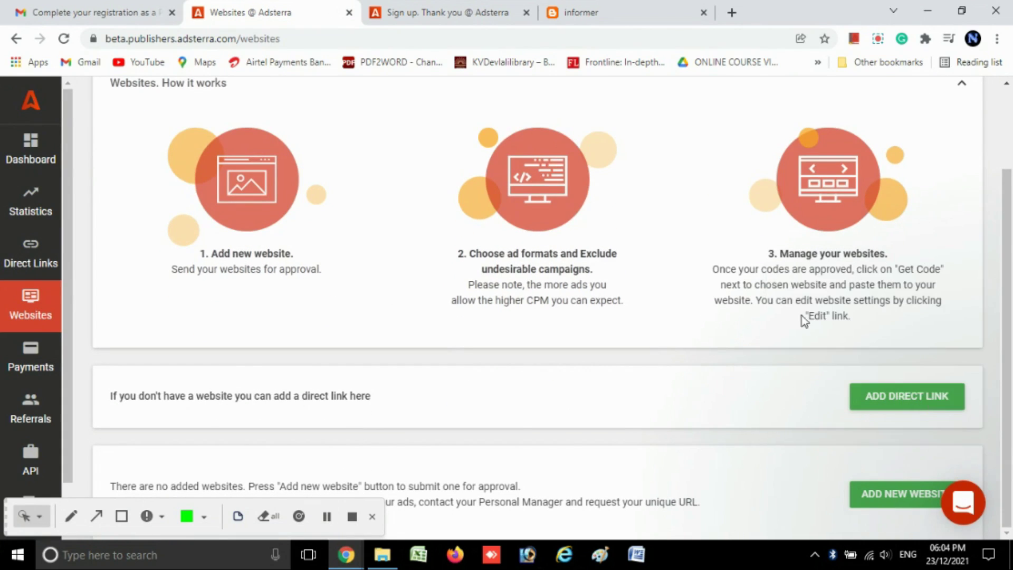
left_click(919, 404)
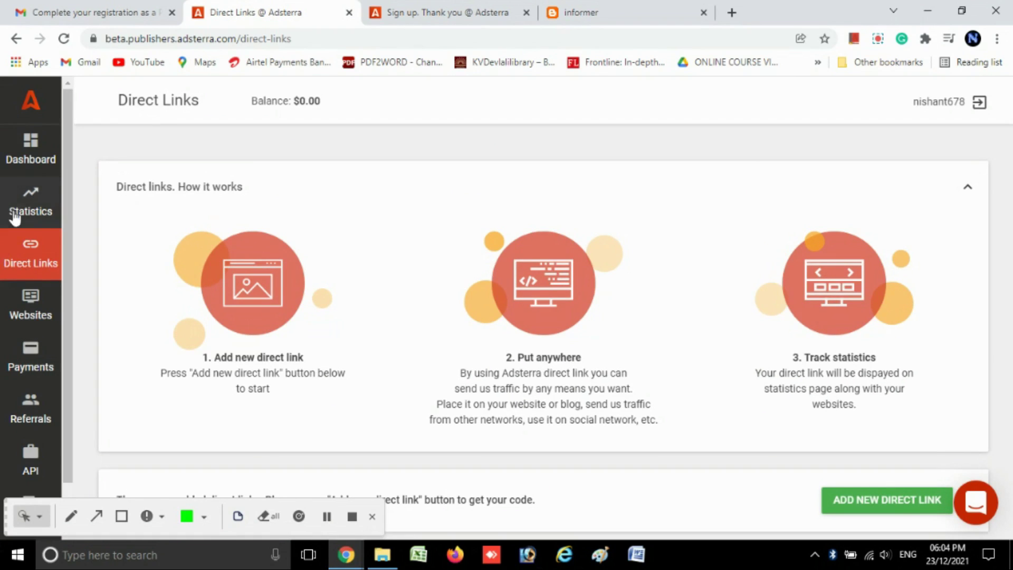
left_click(35, 313)
scroll(620, 343, "down", 1)
scroll(619, 343, "down", 1)
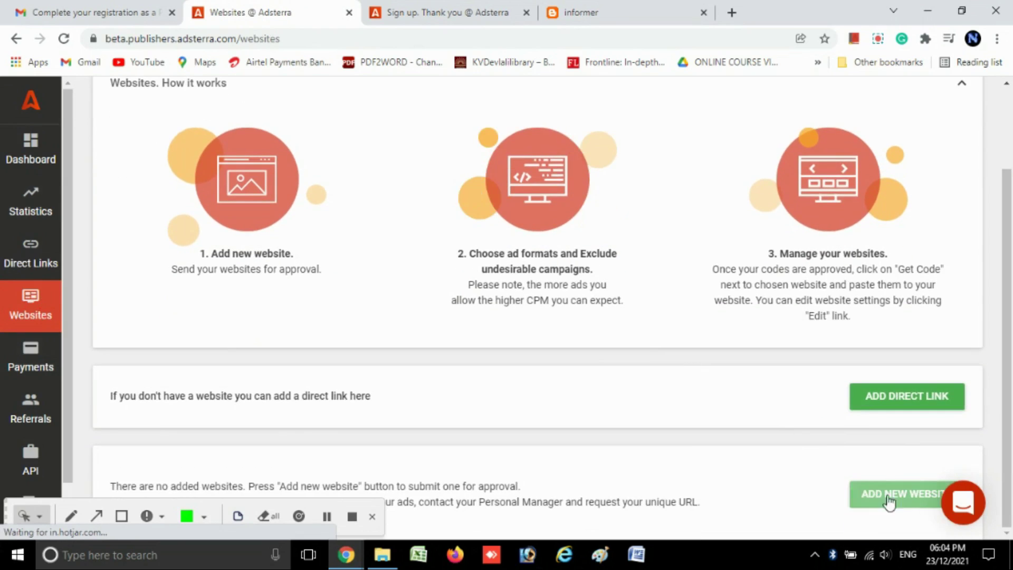
Step: Turn on the spotlight pointer effect and open the form for adding a new website
left_click(43, 525)
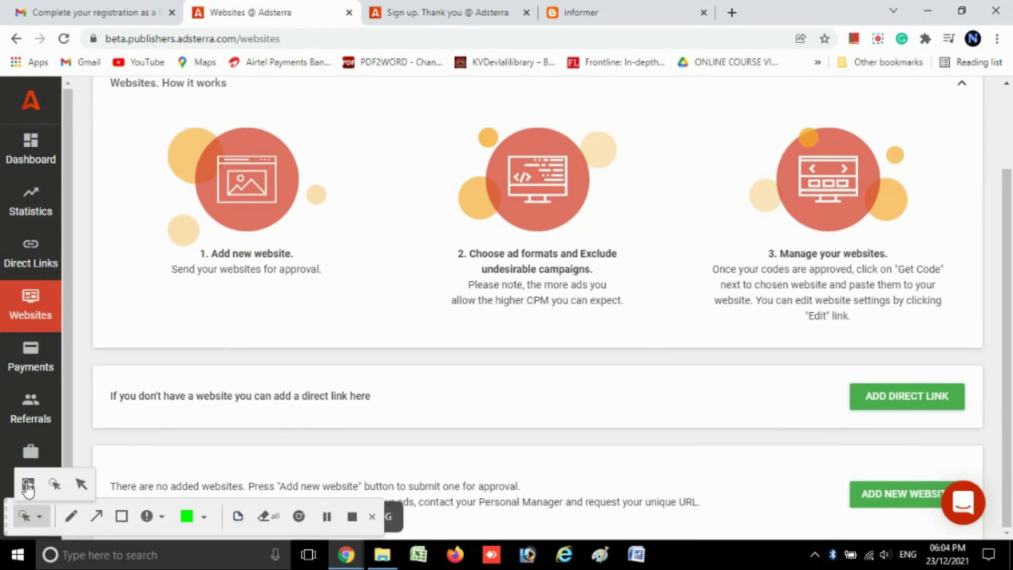
left_click(51, 483)
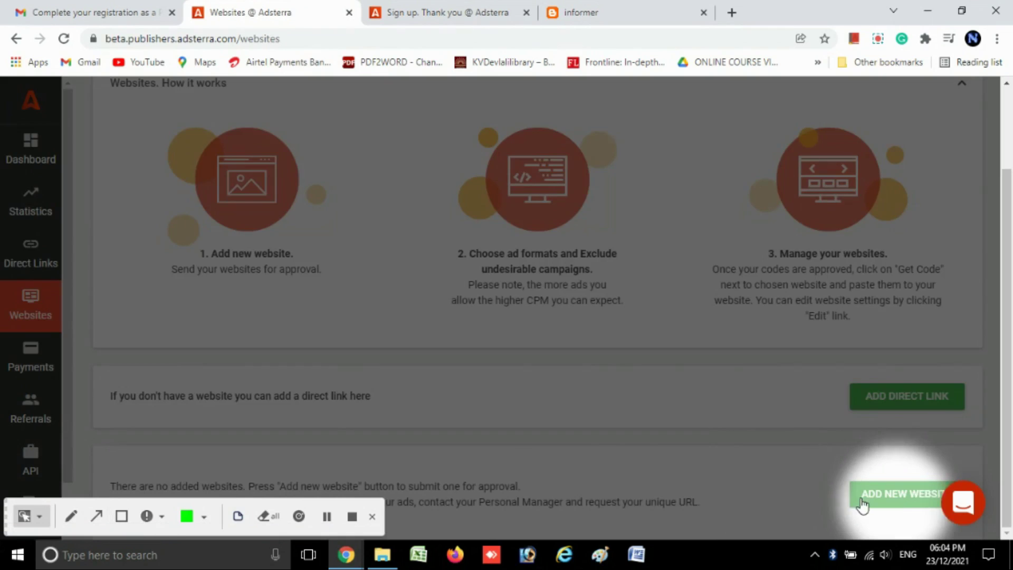
left_click(899, 504)
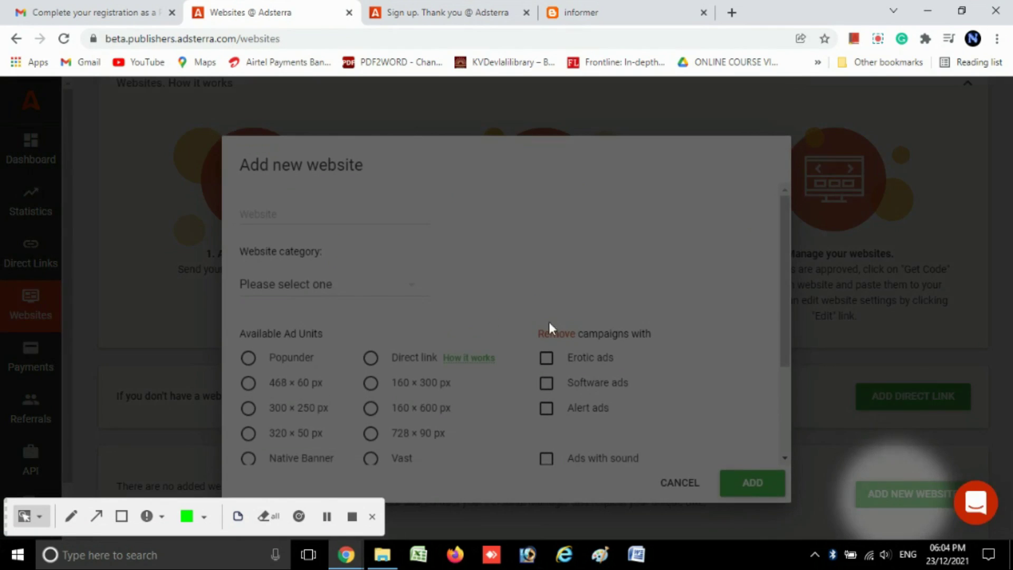
Step: Copy the address of the imformerer.blogspot.com blog from its open page and paste it as the new website's address
left_click(291, 218)
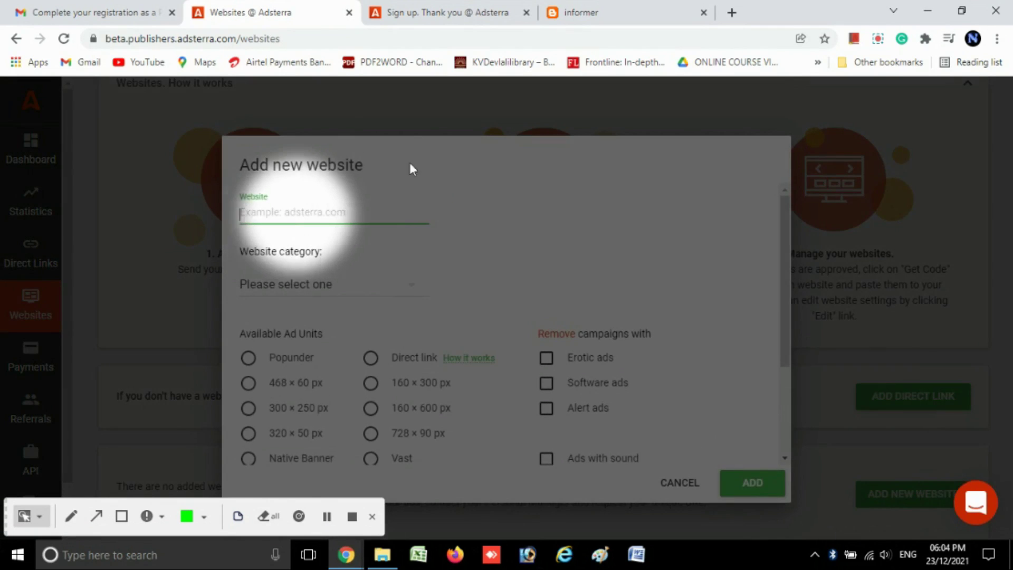
key("ctrl+4")
left_click(472, 36)
key("ctrl+c")
right_click(180, 43)
left_click(232, 94)
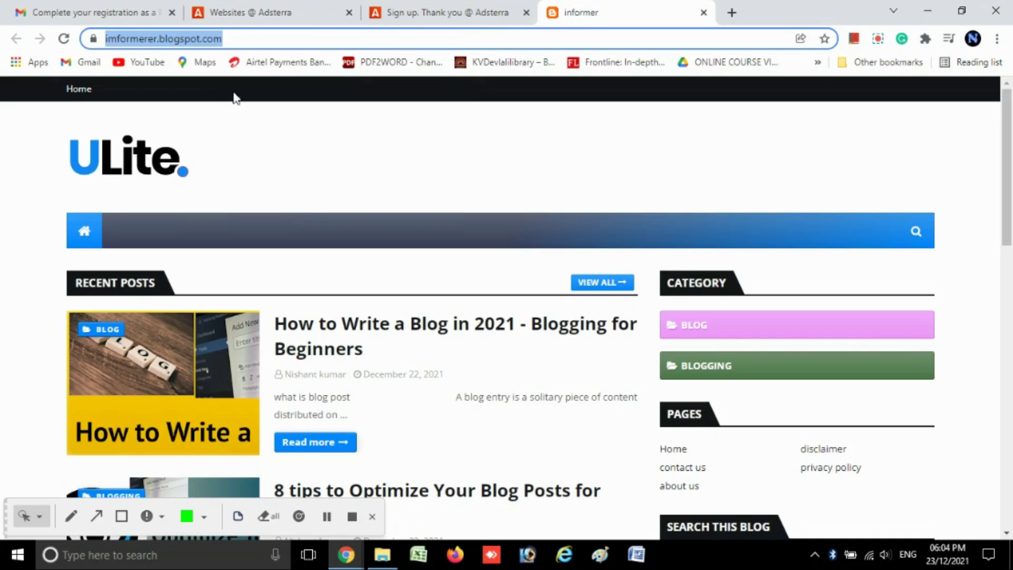
left_click(446, 11)
left_click(305, 13)
right_click(289, 209)
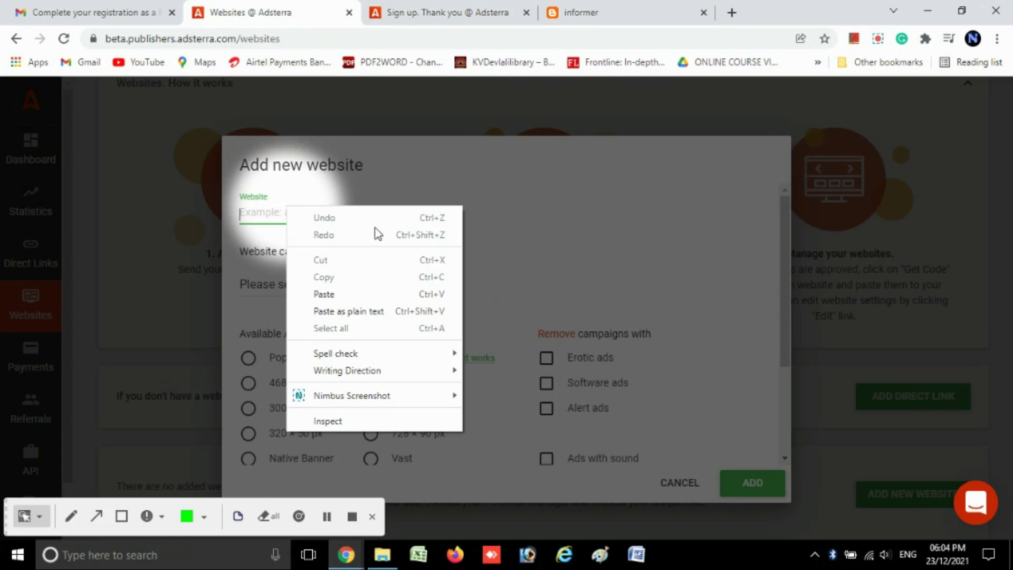
left_click(350, 295)
Step: Set the website category to Social, choose the Popunder ad unit and submit the website for approval
left_click(353, 296)
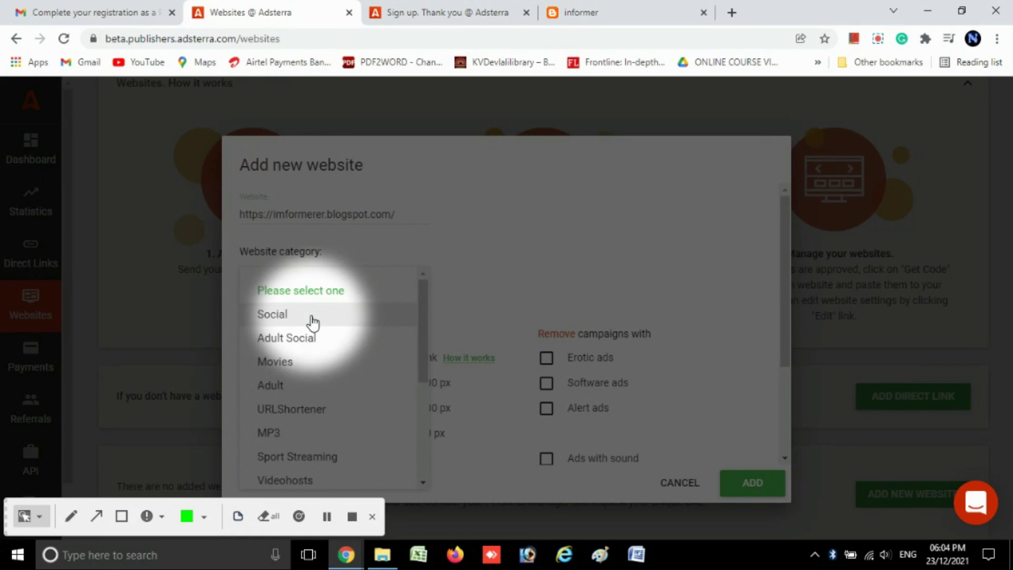
left_click(313, 321)
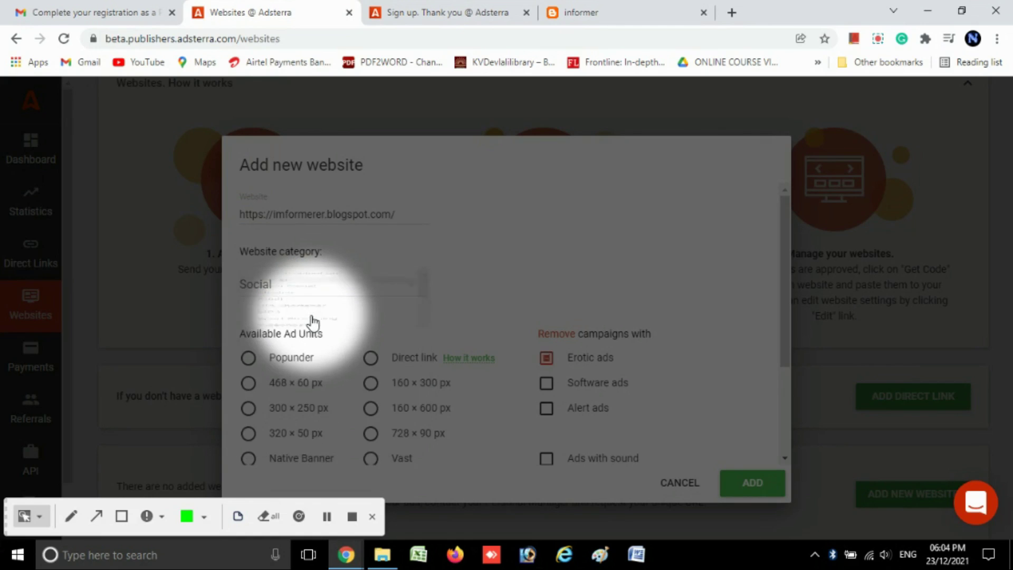
left_click(248, 358)
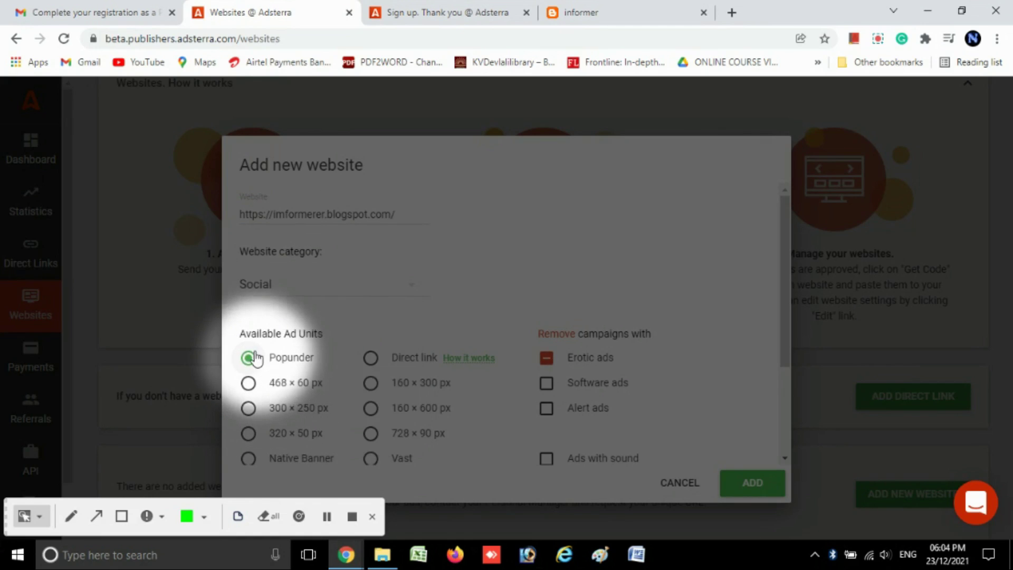
left_click(768, 483)
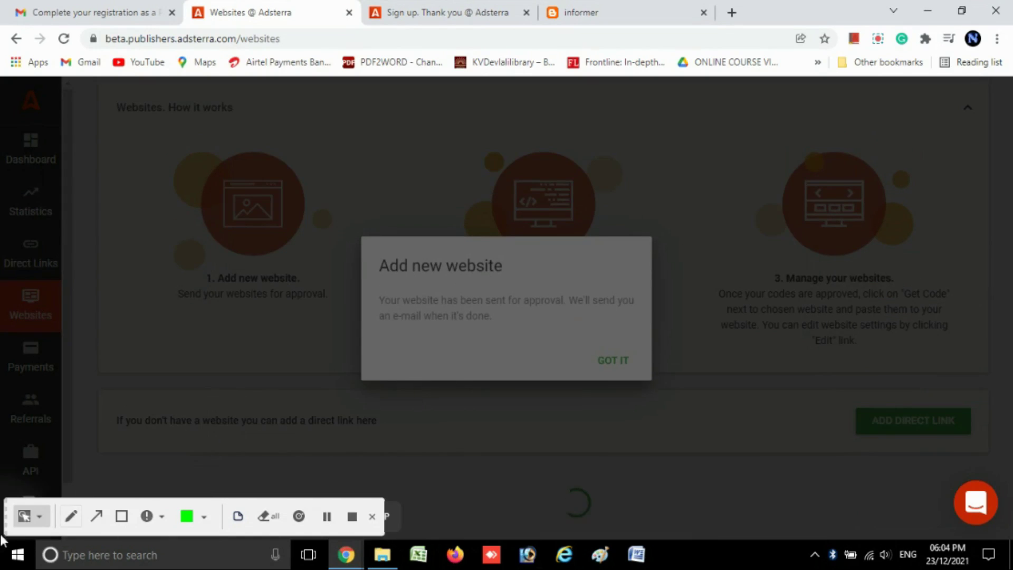
Step: Turn off the spotlight effect, acknowledge the submission notice and close the annotation toolbar
left_click(40, 519)
left_click(26, 484)
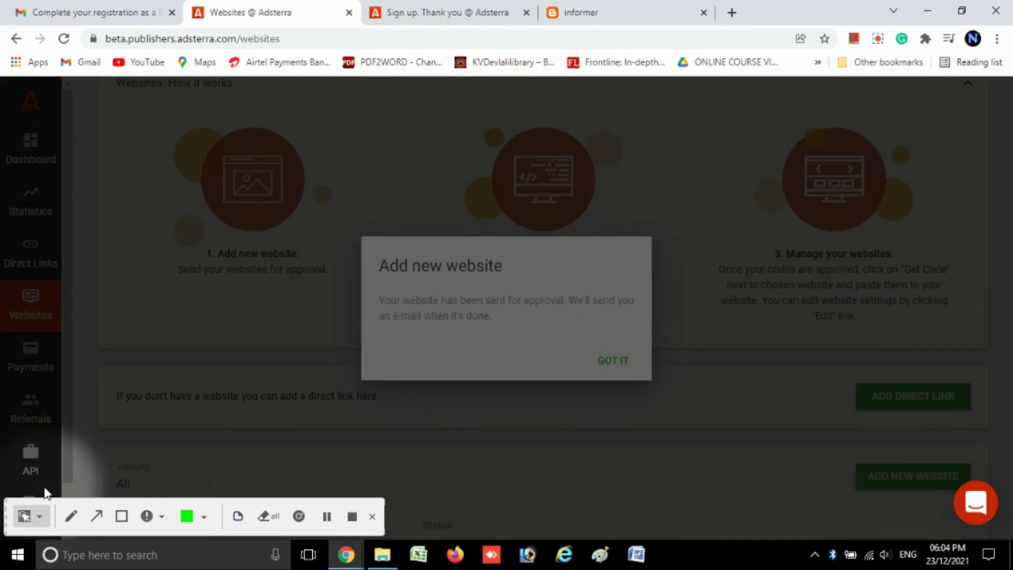
left_click(40, 520)
left_click(51, 485)
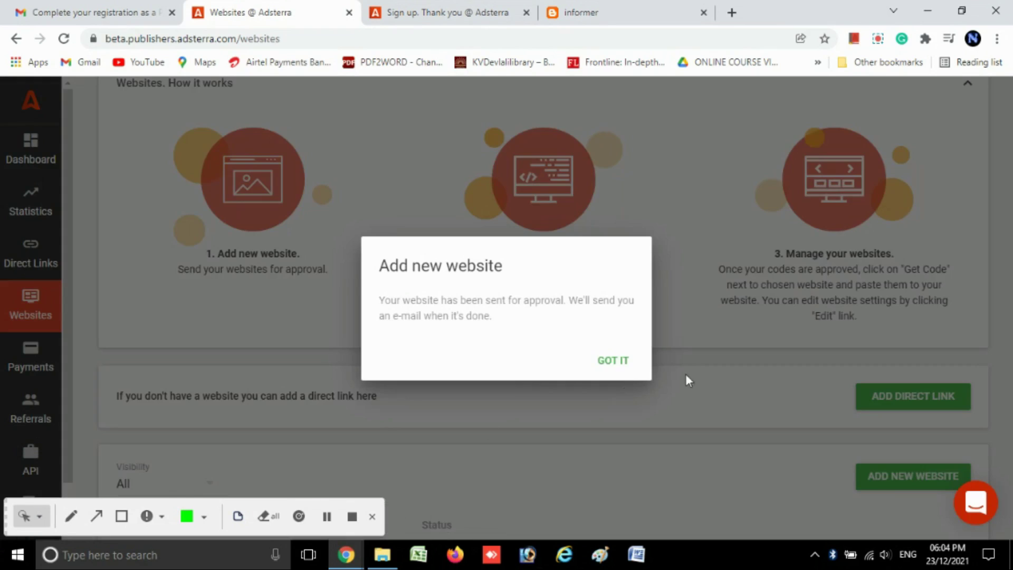
left_click(634, 365)
scroll(1011, 275, "down", 1)
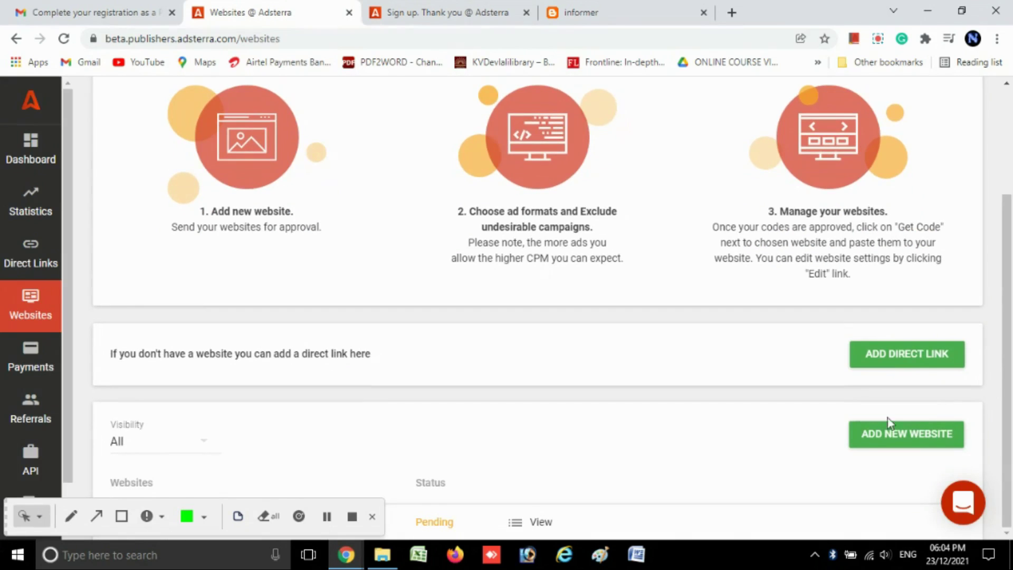
left_click(371, 517)
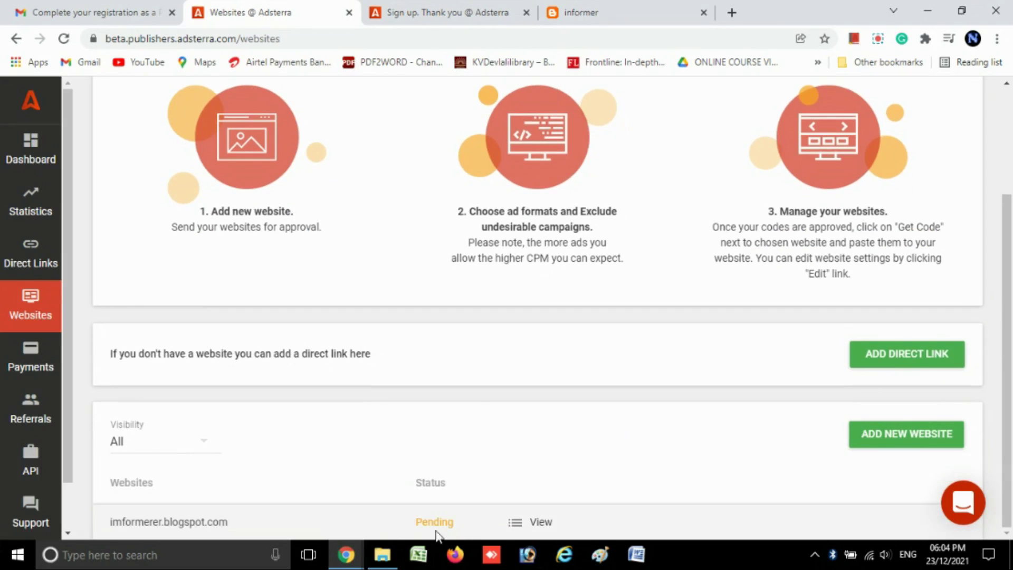
Step: Reload the Websites page and check the approval status of imformerer.blogspot.com
mouse_move(470, 524)
left_mouse_down()
mouse_move(235, 535)
mouse_move(459, 521)
left_mouse_up()
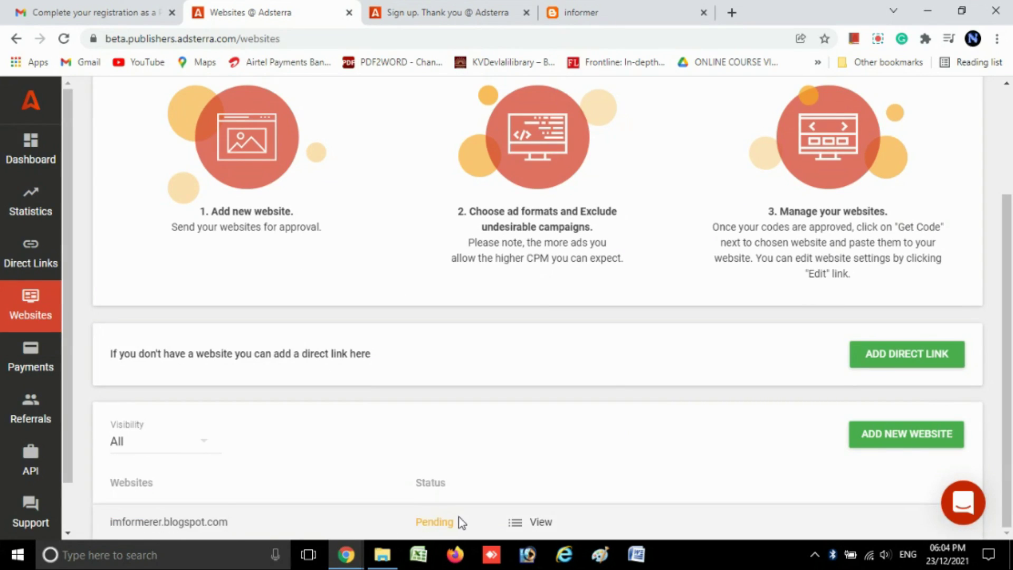
left_click(64, 40)
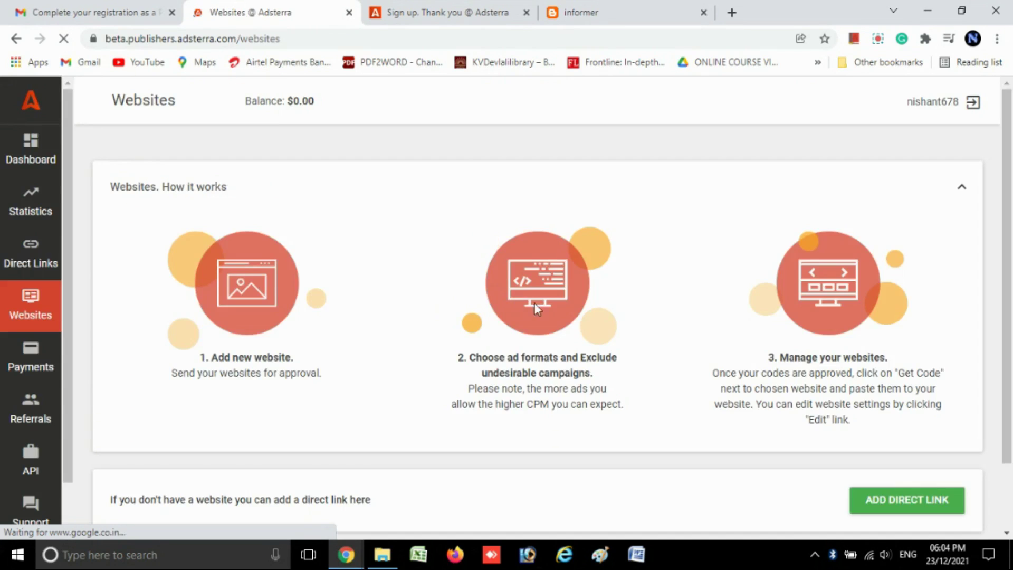
scroll(535, 306, "down", 2)
scroll(563, 360, "down", 3)
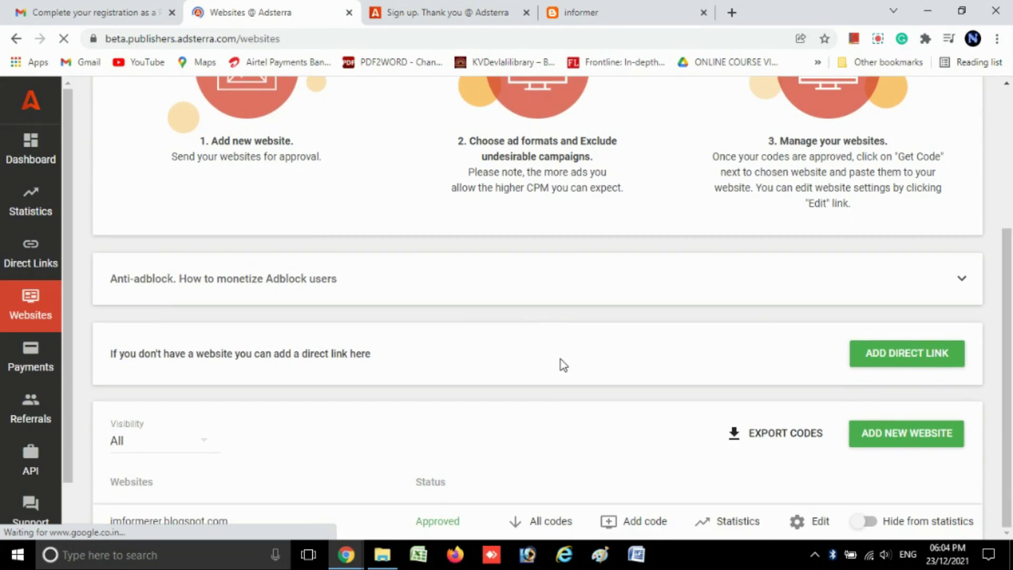
left_click_drag(453, 528, 414, 528)
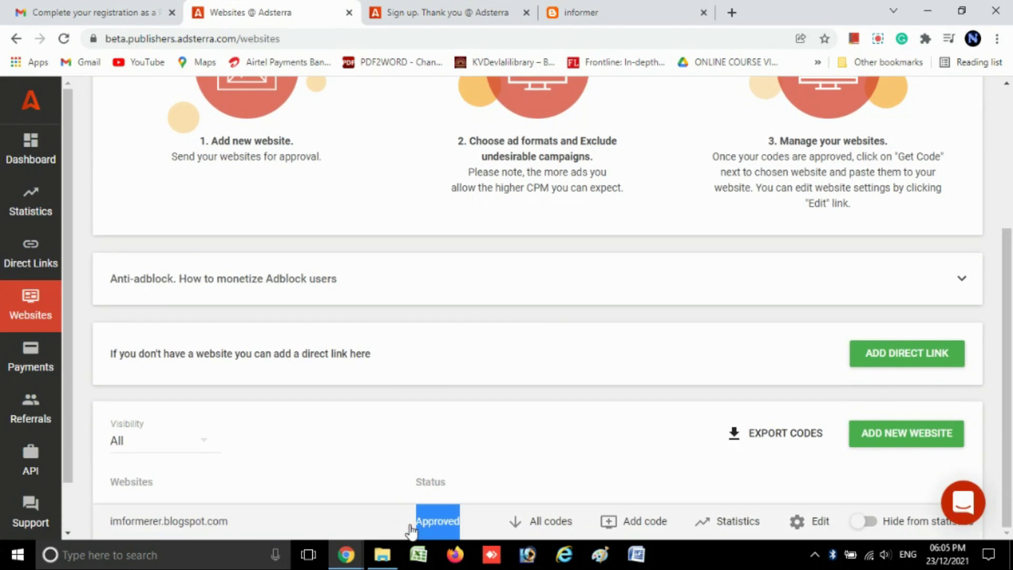
Step: Expand all ad codes of imformerer.blogspot.com, and open and cancel the form for adding a new code
left_click(515, 520)
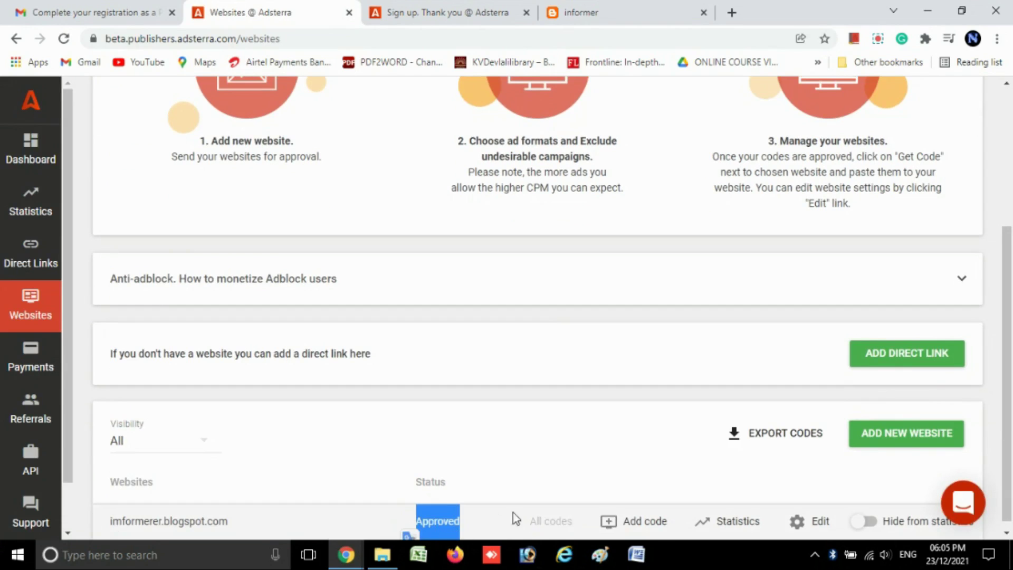
left_click(609, 525)
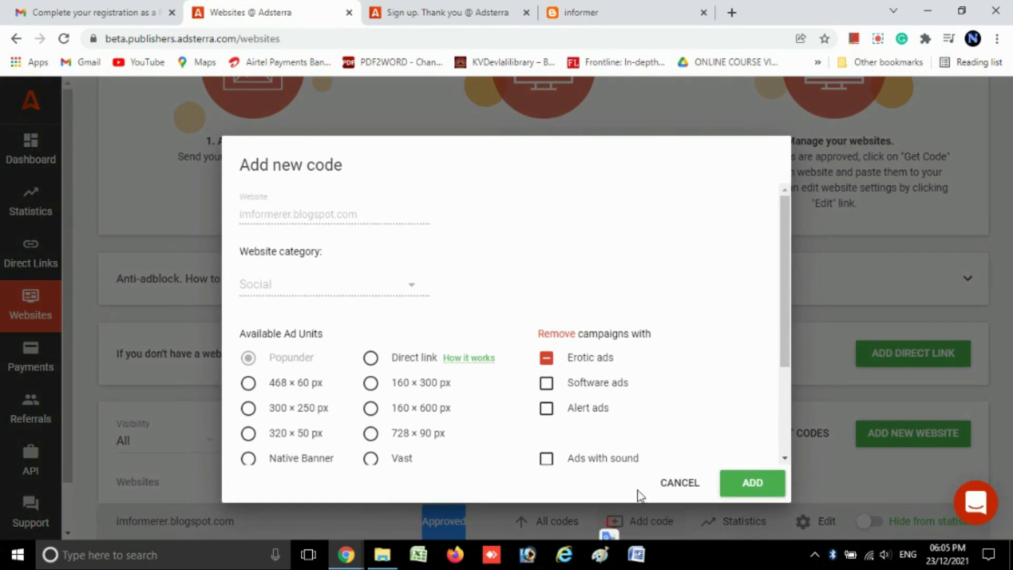
left_click(681, 483)
scroll(607, 495, "down", 2)
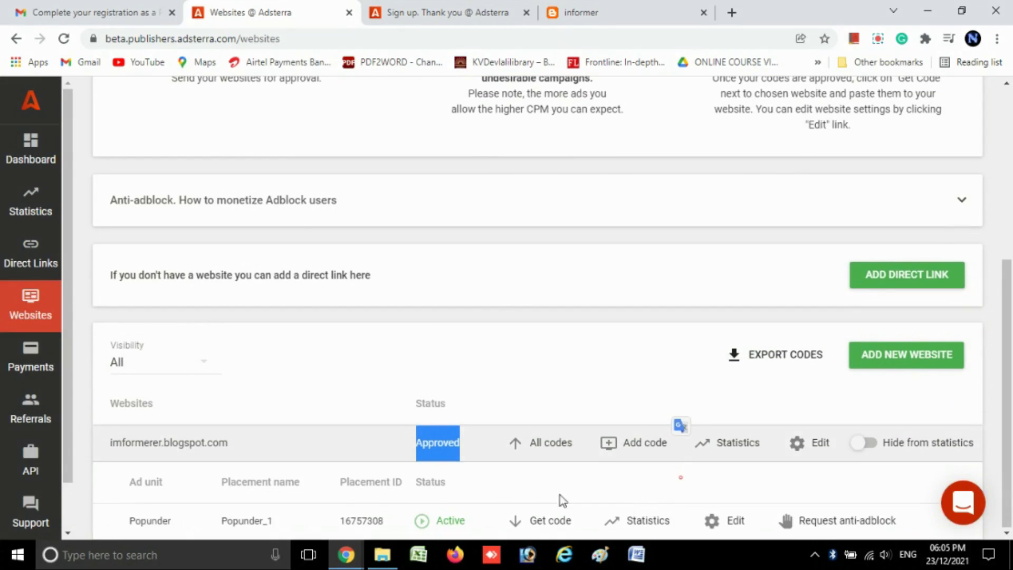
left_click(487, 481)
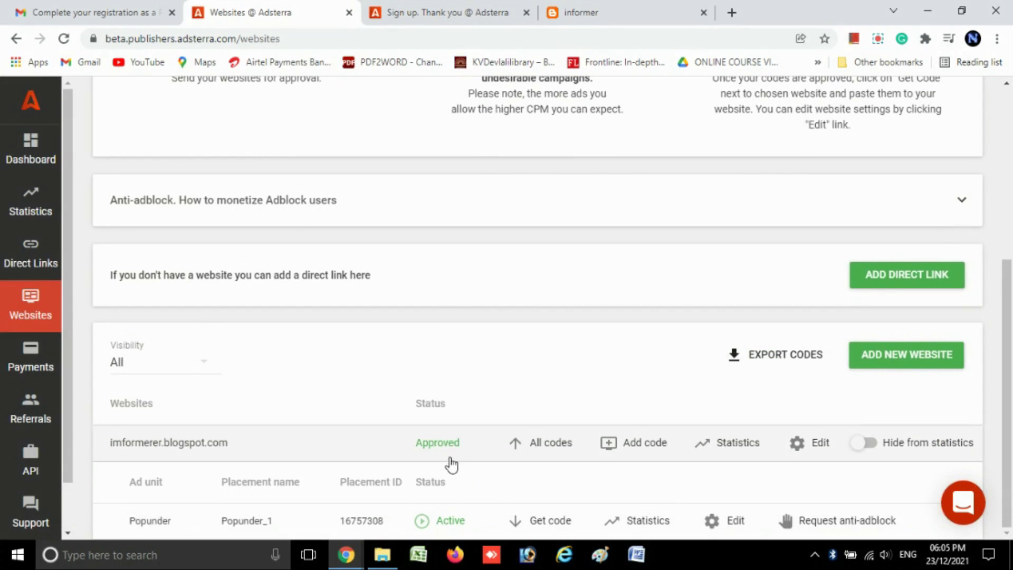
Step: Show the code of the Popunder ad unit and copy its JS SYNC script
left_click(544, 516)
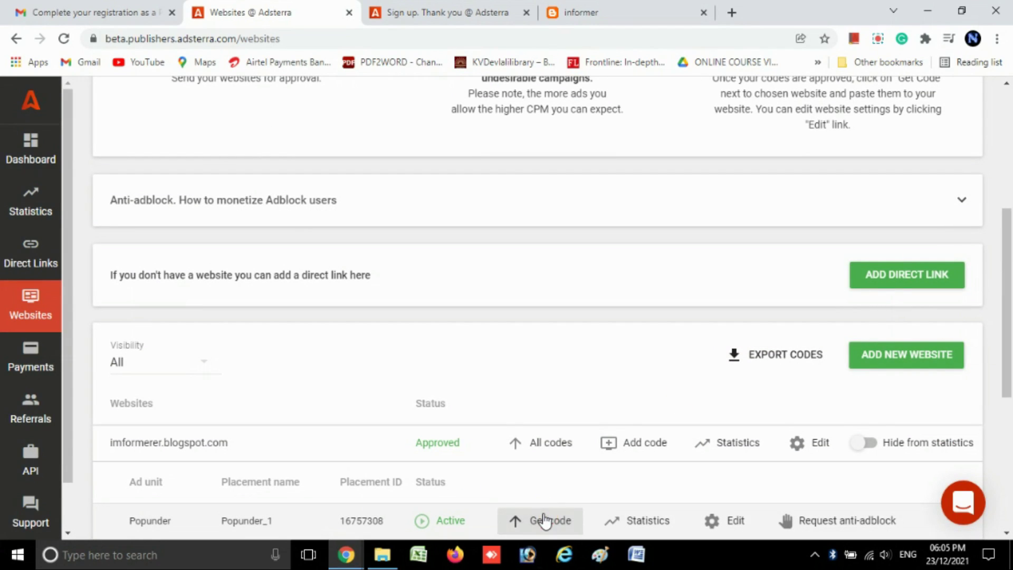
scroll(655, 454, "down", 6)
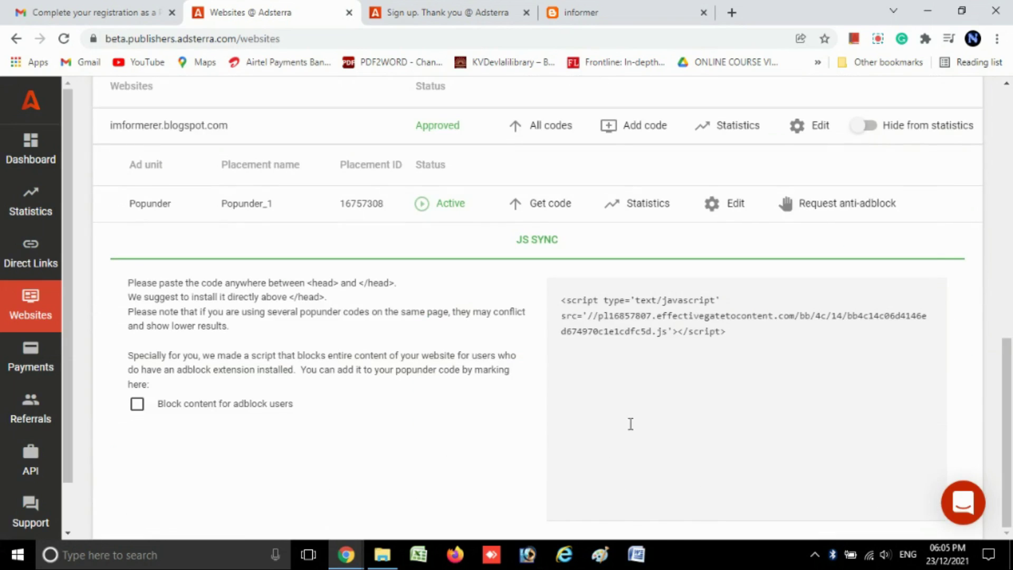
left_click(563, 300)
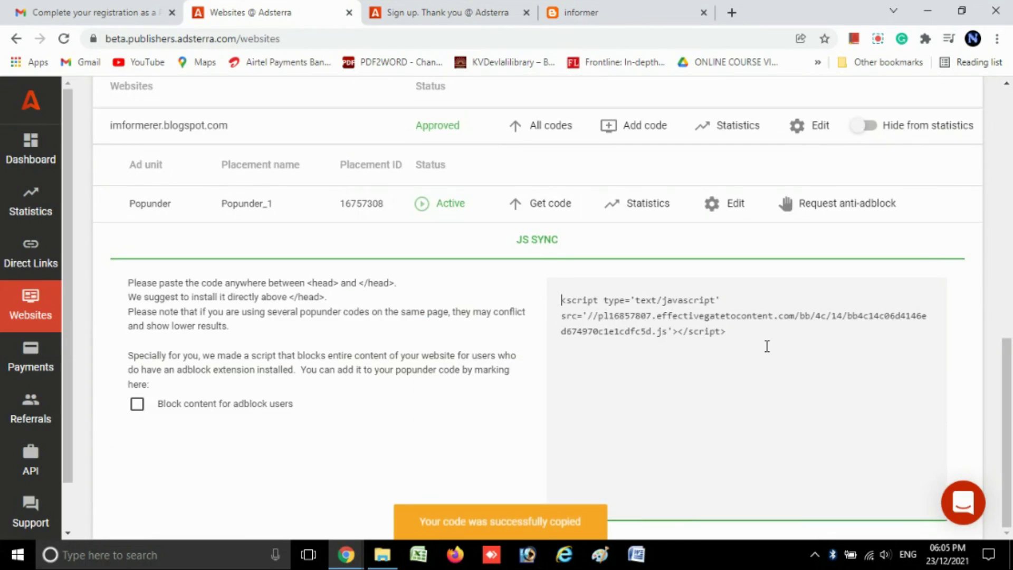
Step: Copy the Popunder script from its code box and open Blogger in a new browser tab
right_click(656, 322)
left_click(686, 106)
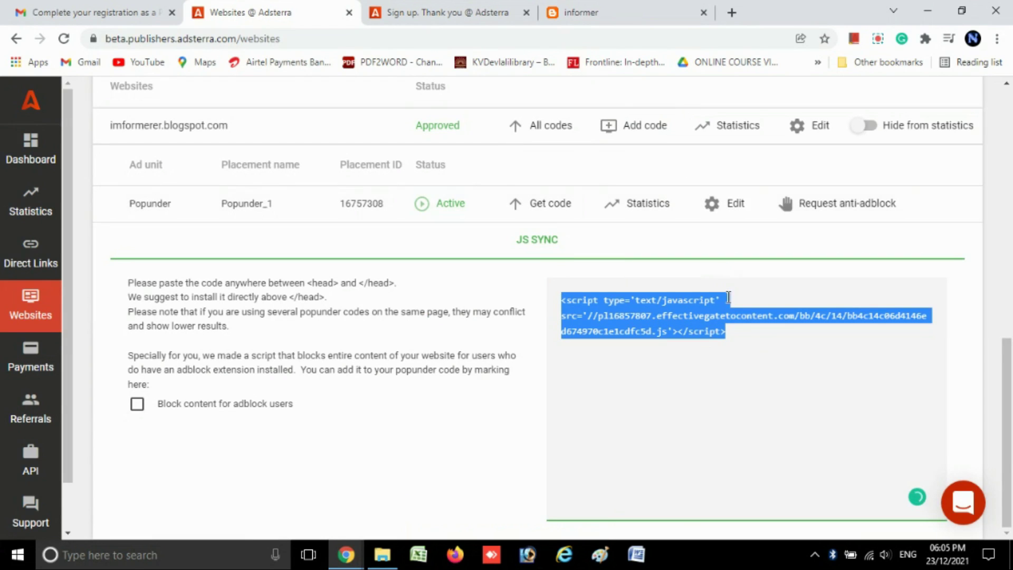
left_click(544, 8)
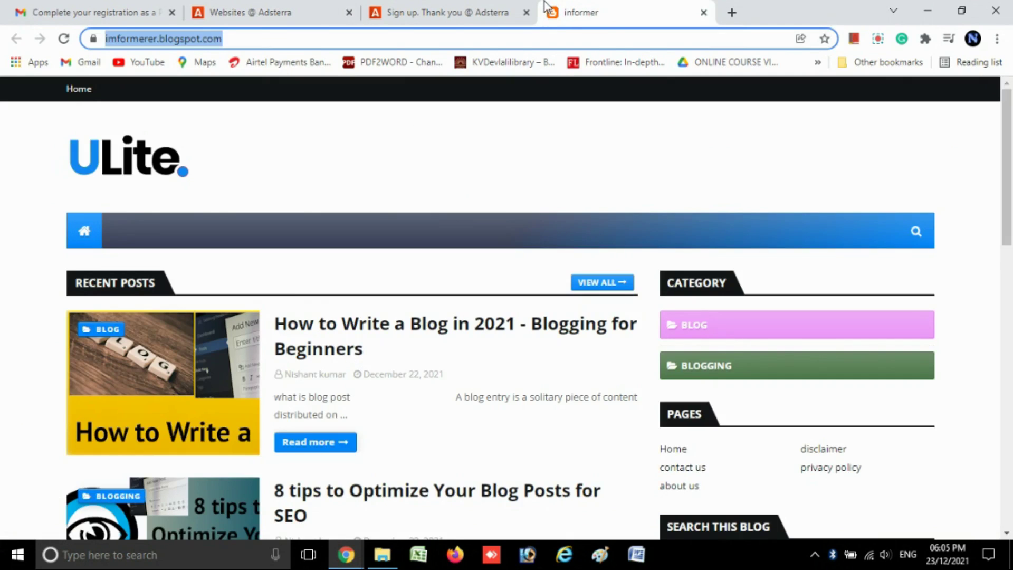
left_click(732, 12)
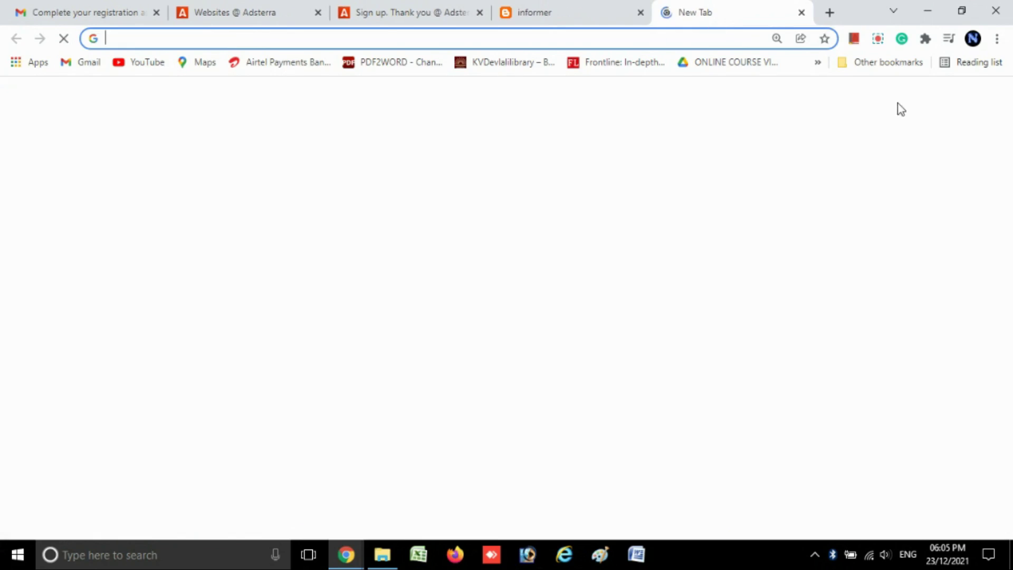
left_click(946, 104)
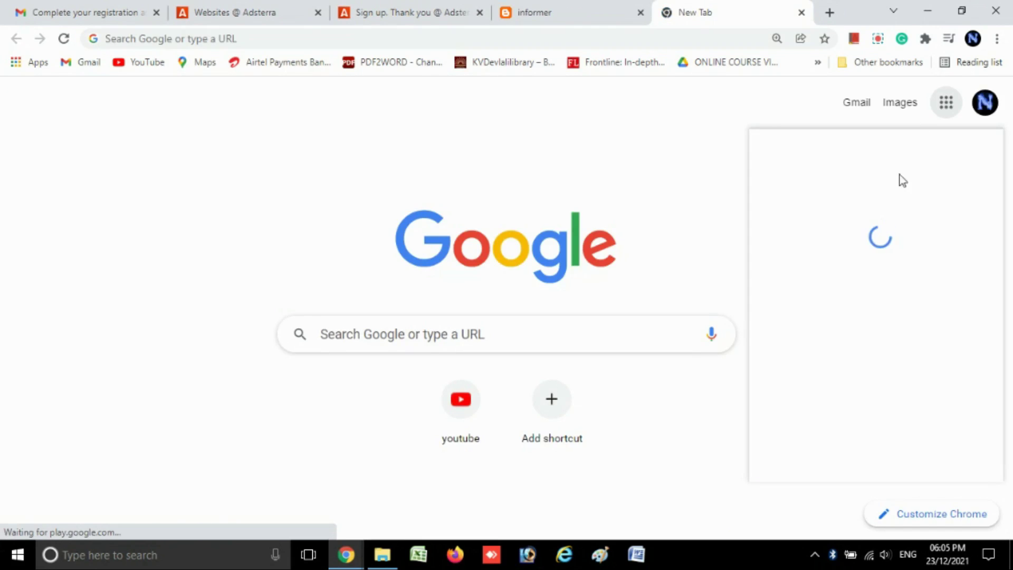
scroll(909, 410, "down", 5)
scroll(902, 413, "up", 5)
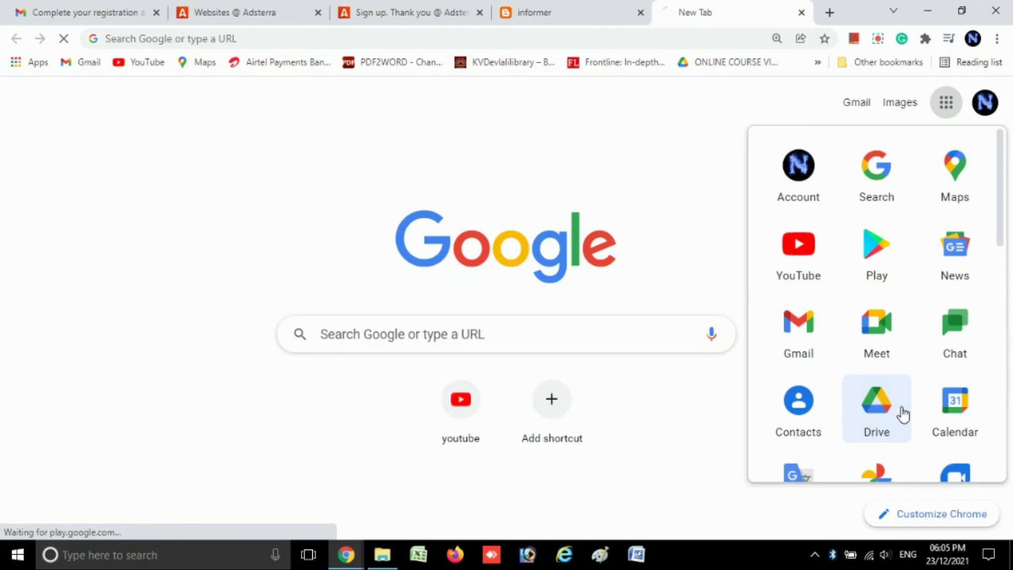
scroll(899, 414, "down", 5)
left_click(894, 411)
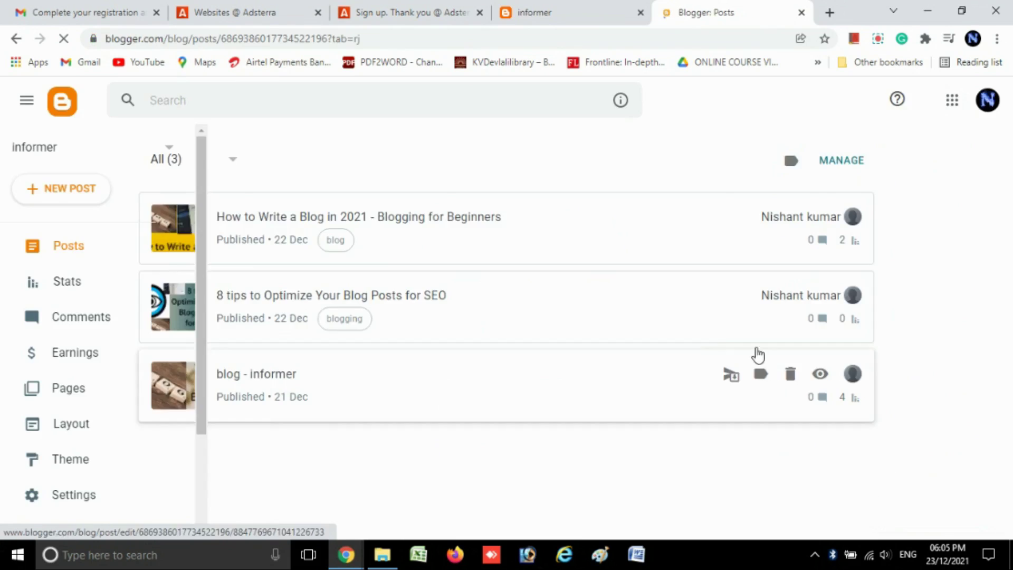
Step: Open the HTML editor for the informer blog's current theme
scroll(100, 381, "down", 3)
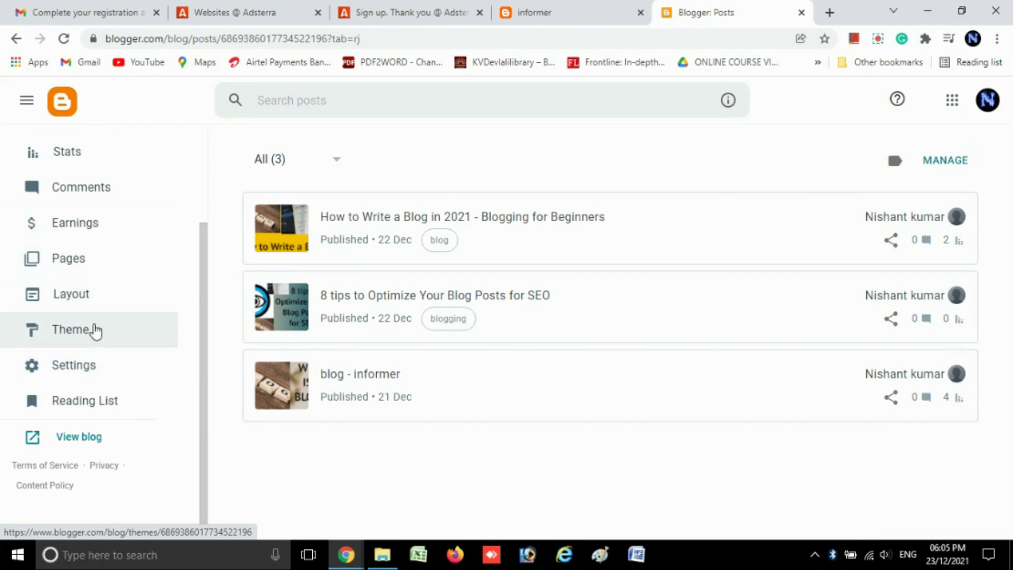
left_click(96, 331)
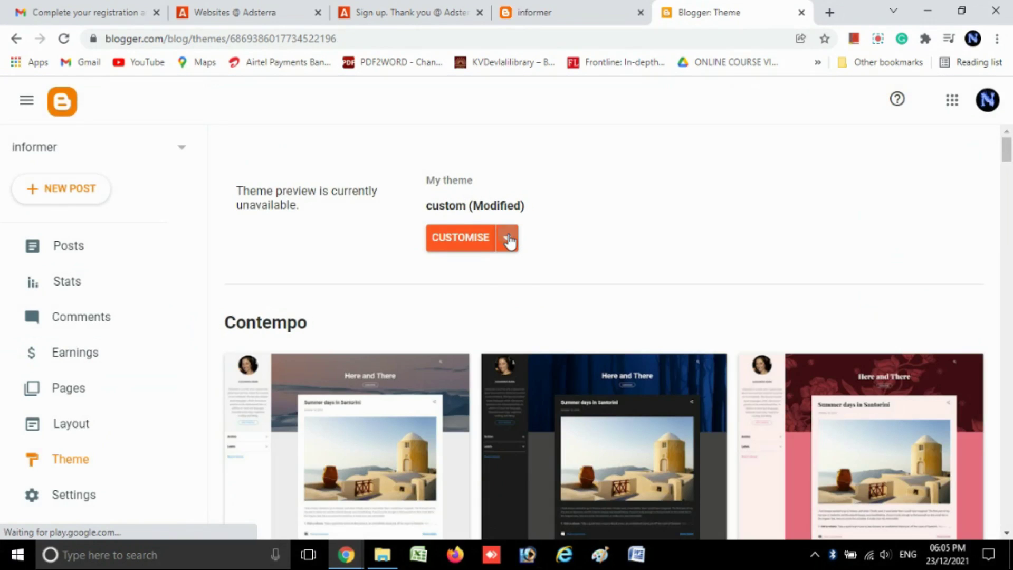
left_click(509, 240)
left_click(375, 354)
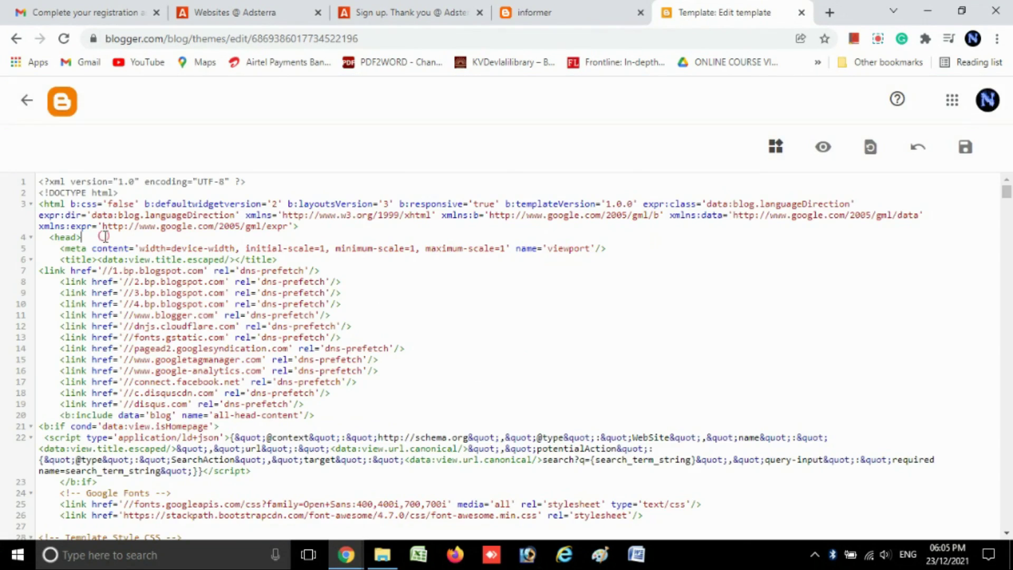
Step: Paste the Popunder script on a new line directly below the opening <head> tag and save the theme
left_click(106, 237)
key("Return")
right_click(75, 249)
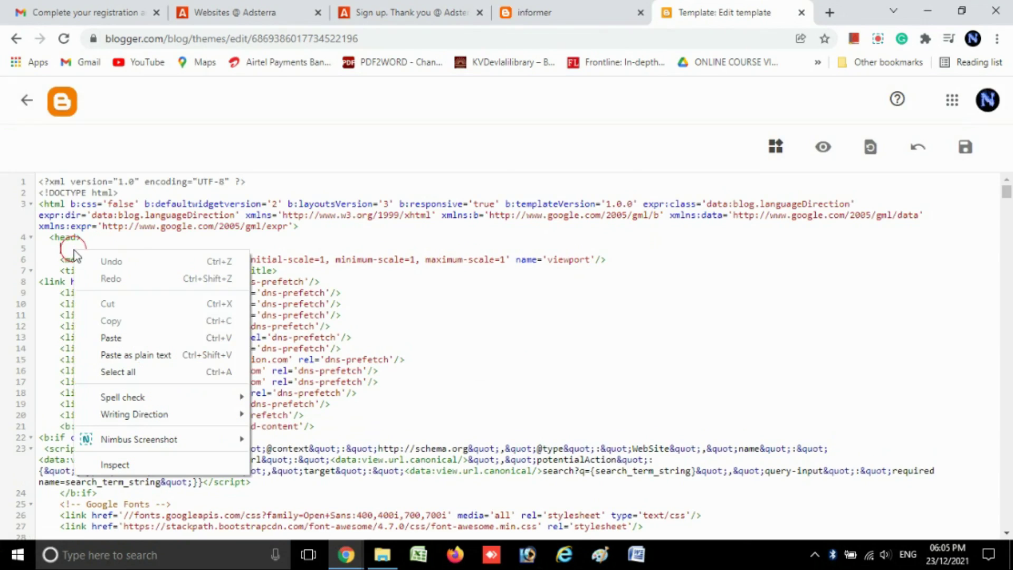
left_click(125, 338)
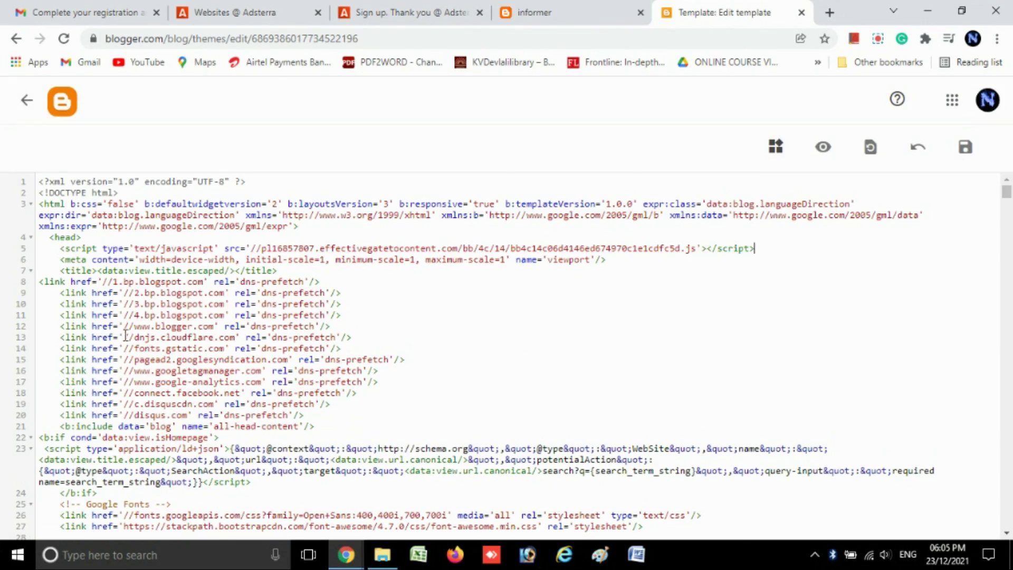
left_click(966, 164)
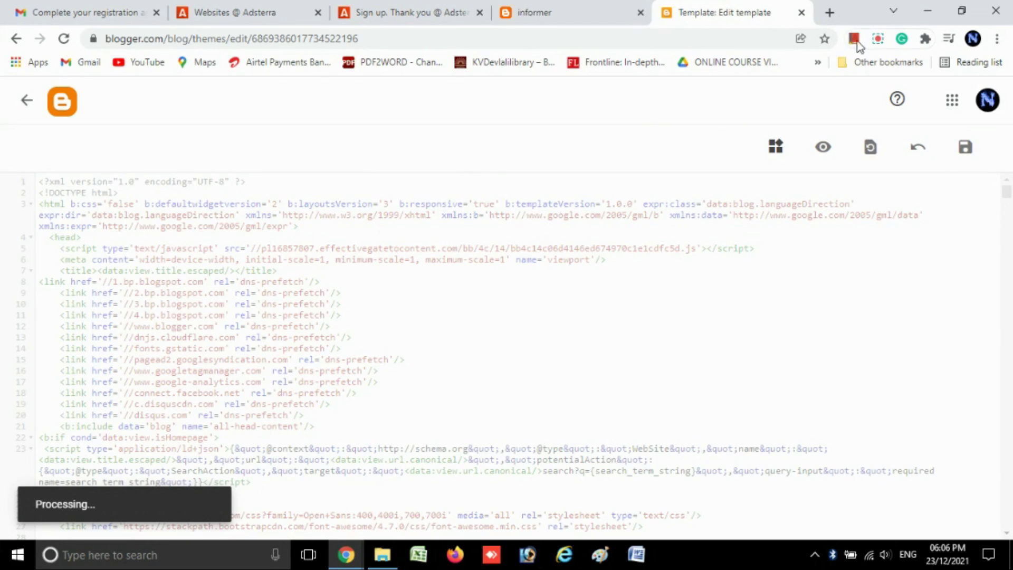
Step: Leave the HTML editor and return to the blog's Theme page
left_click(879, 40)
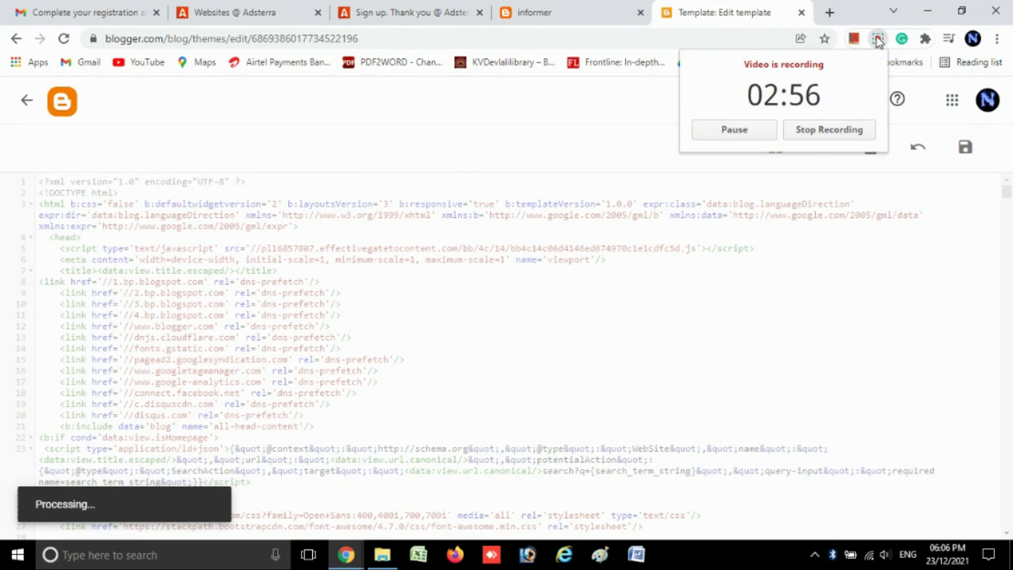
left_click(586, 96)
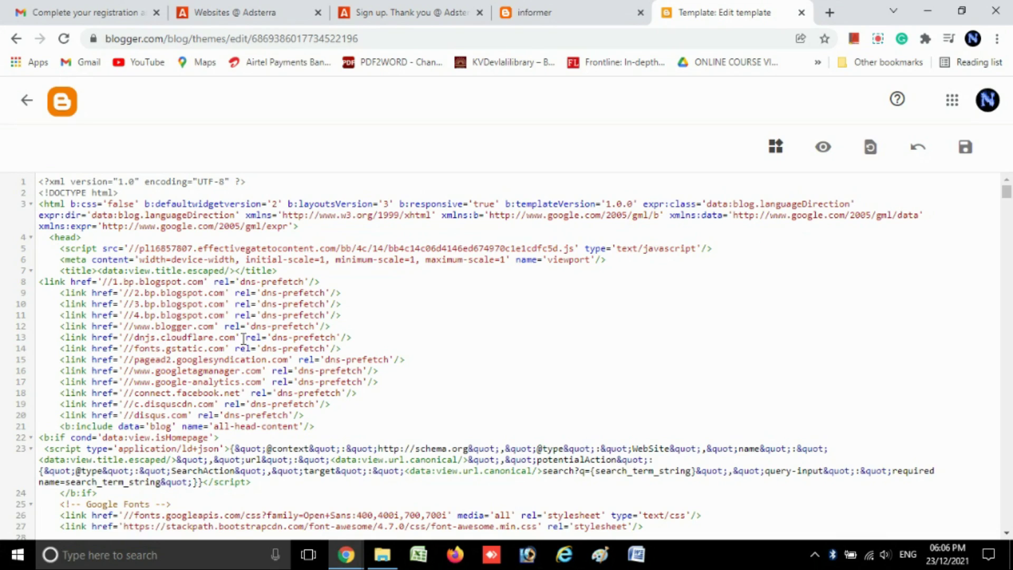
left_click(22, 11)
left_click(692, 10)
left_click(27, 100)
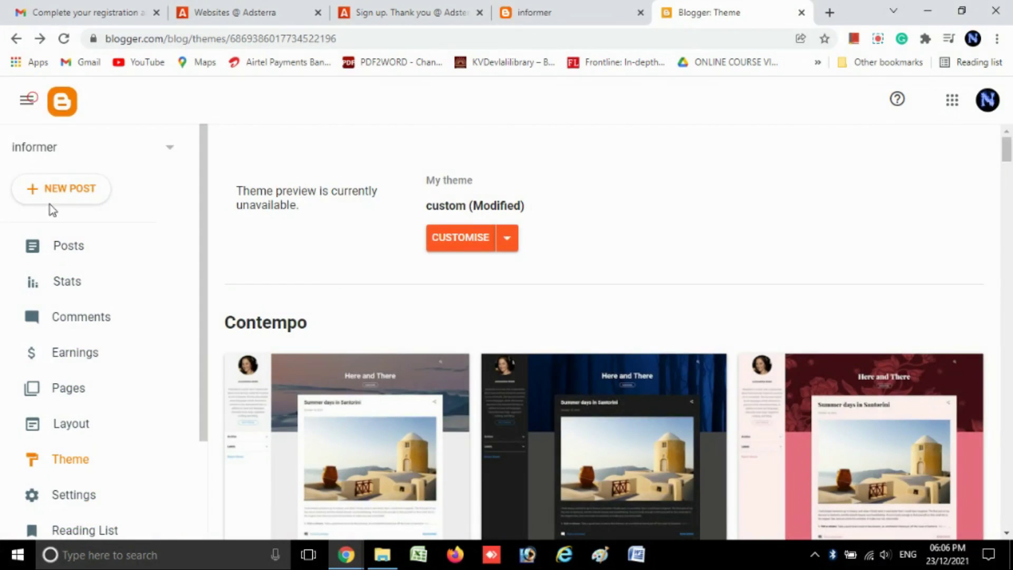
Step: Switch back to Adsterra, submit a new 728 × 90 px ad code for imformerer.blogspot.com and acknowledge the notice
left_click(247, 10)
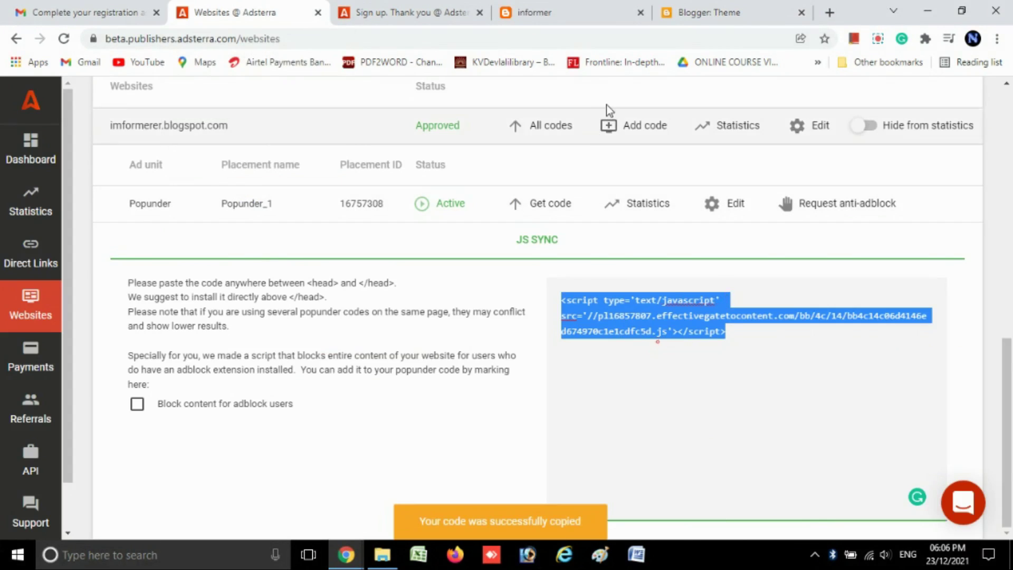
left_click(629, 132)
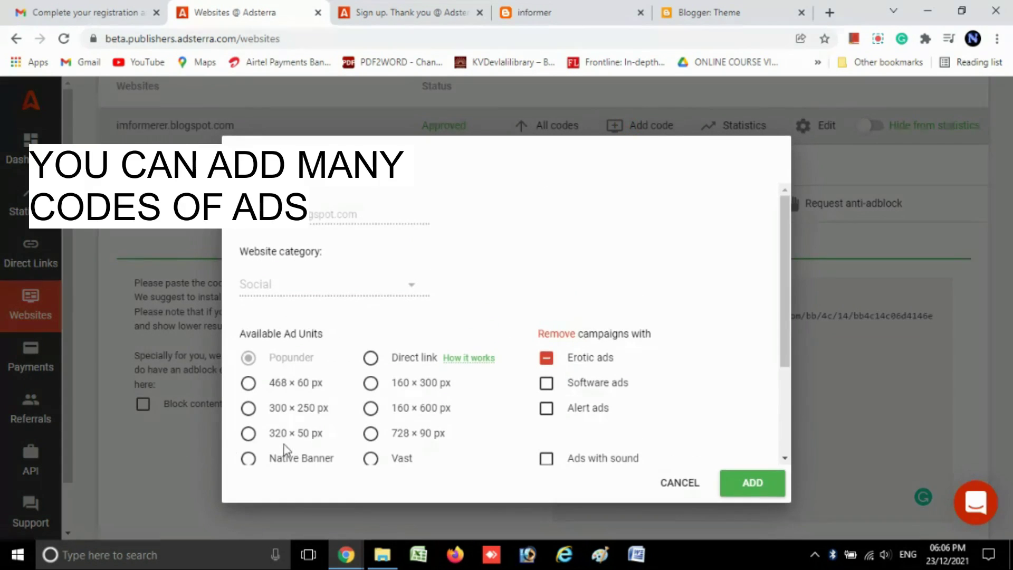
left_click(371, 434)
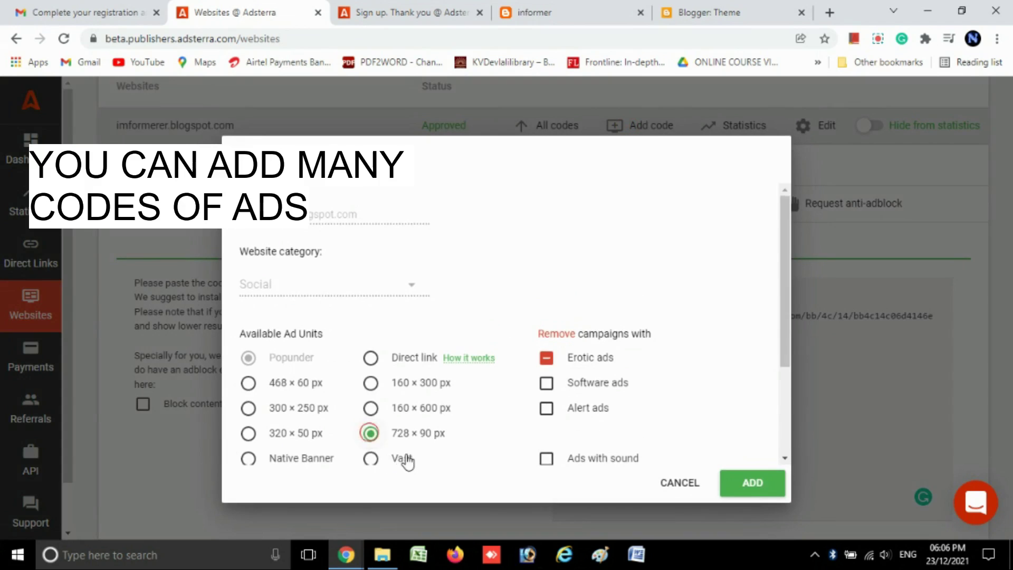
scroll(432, 433, "down", 3)
scroll(418, 318, "up", 1)
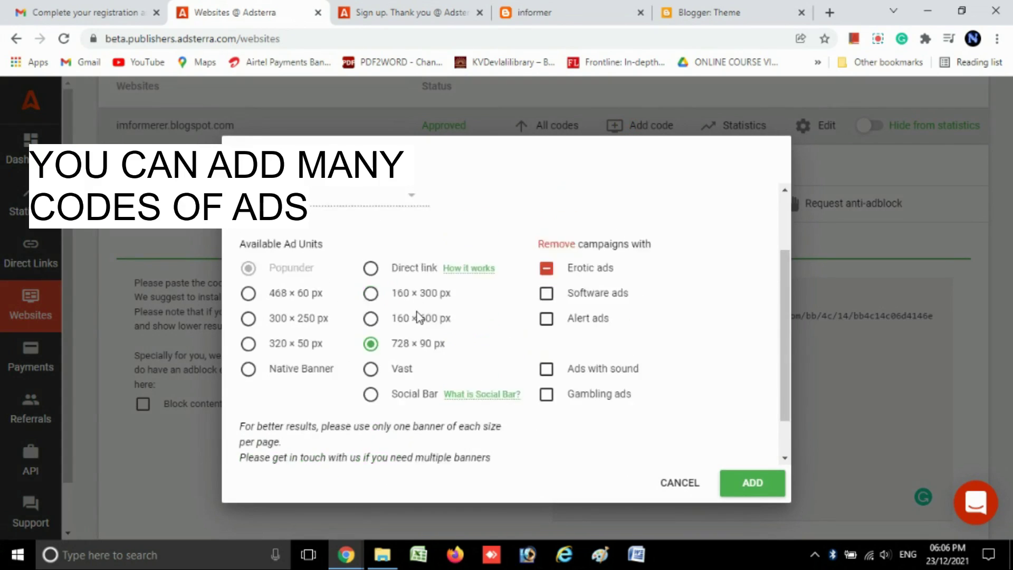
scroll(469, 358, "down", 1)
left_click(741, 477)
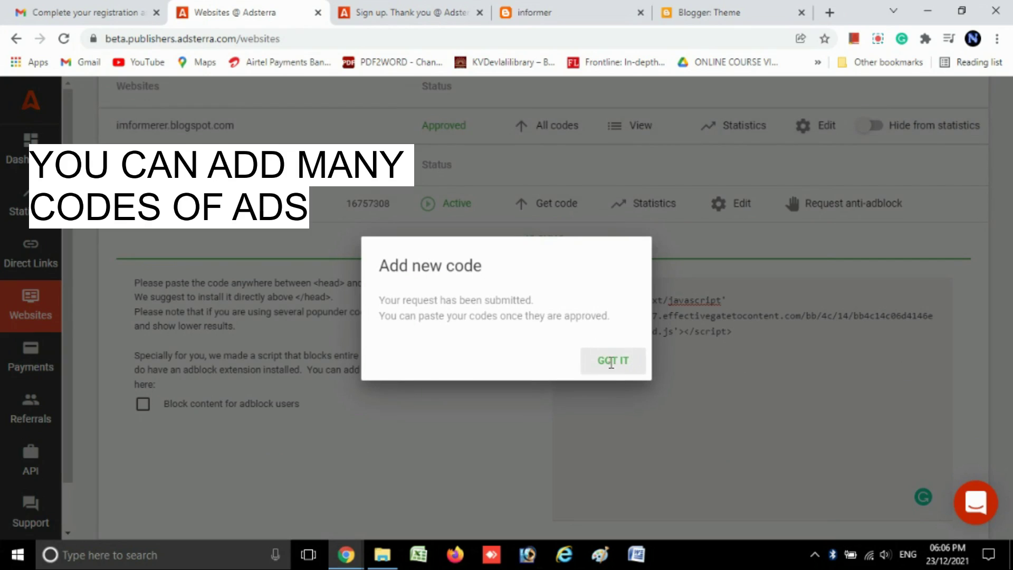
left_click(612, 362)
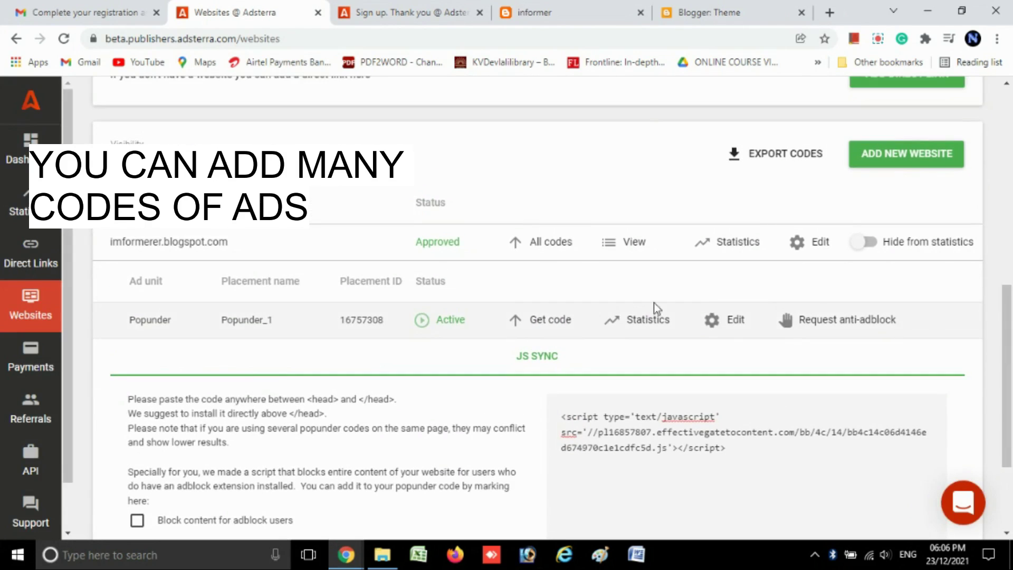
Step: Reload the Websites page, expand all codes of imformerer.blogspot.com and check the status of the 728 × 90 px unit
left_click(64, 38)
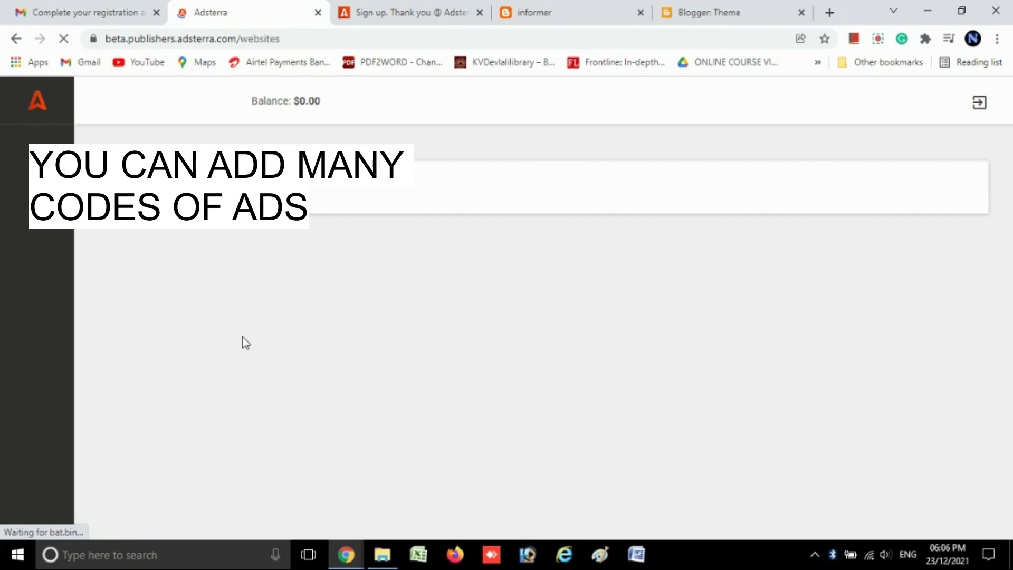
scroll(353, 343, "down", 3)
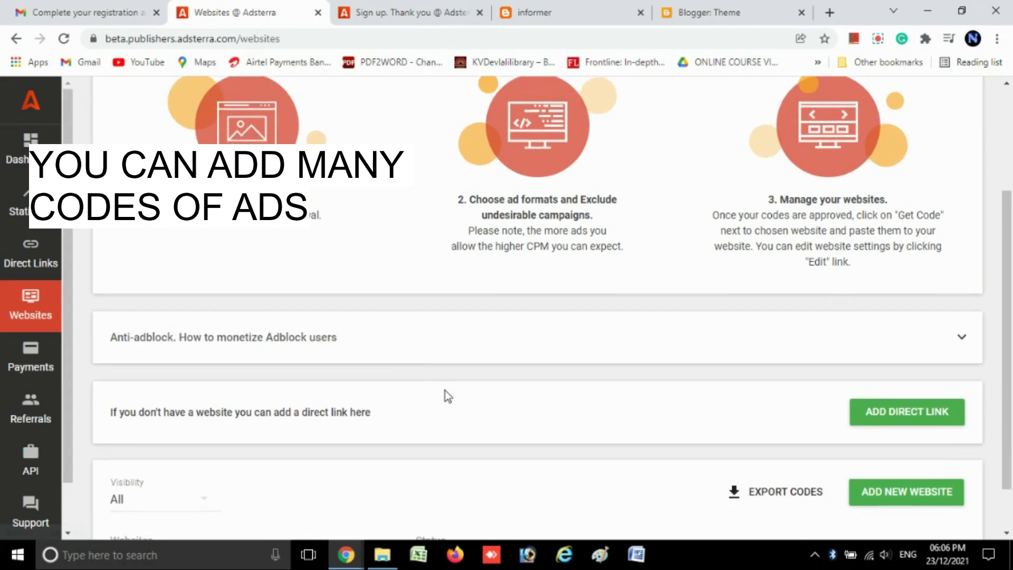
scroll(446, 393, "down", 1)
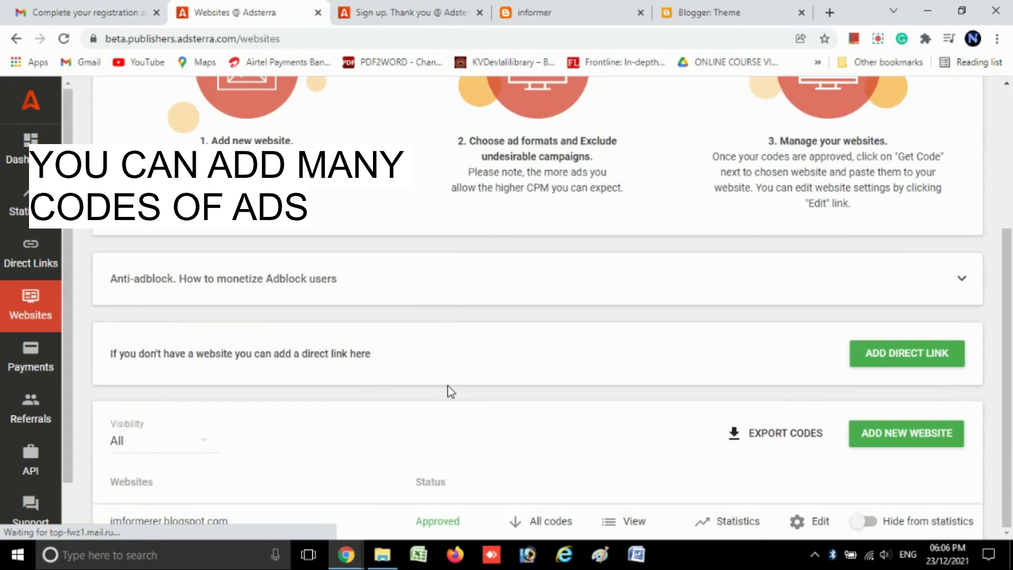
left_click(545, 522)
scroll(543, 485, "down", 2)
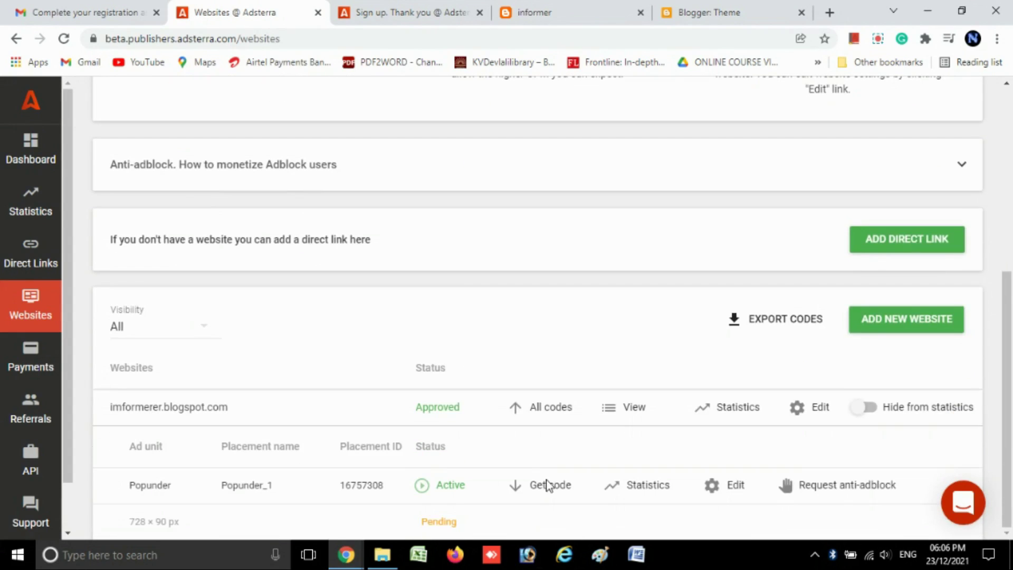
left_click_drag(479, 524, 436, 521)
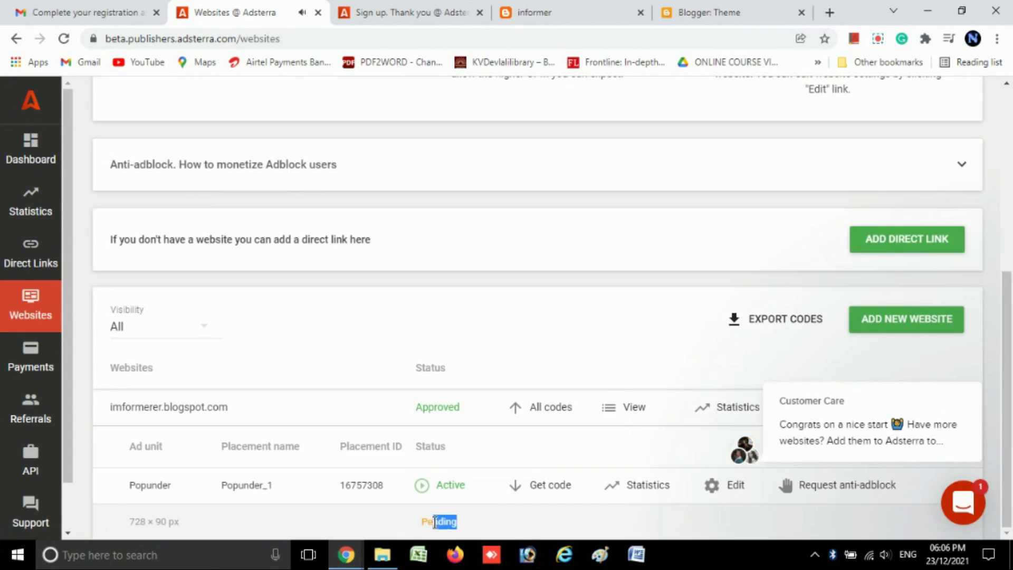
double_click(417, 520)
Step: Refresh the Websites page once more and recheck the approval status of the 728 × 90 px ad code
left_click(65, 40)
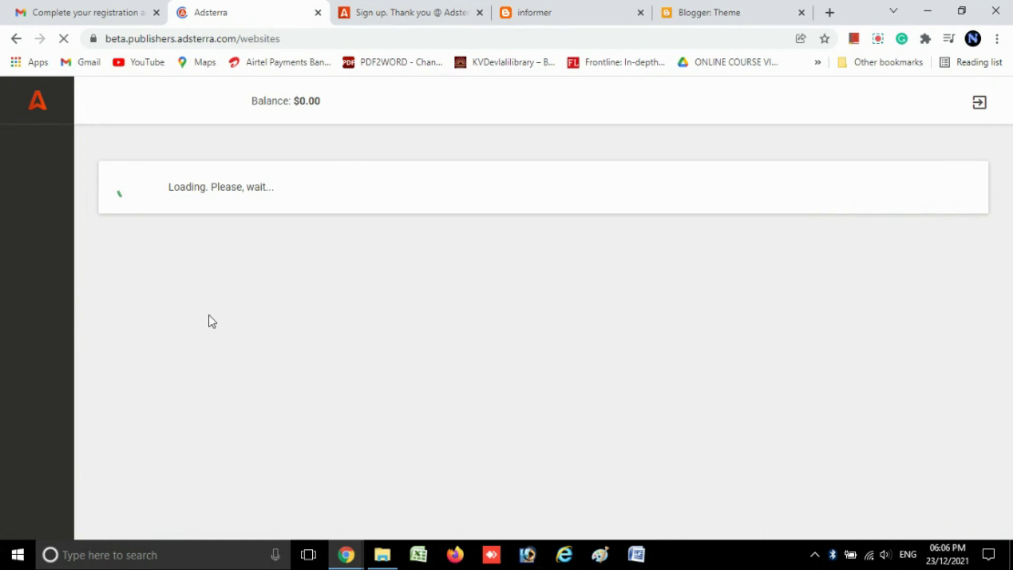
scroll(285, 319, "down", 3)
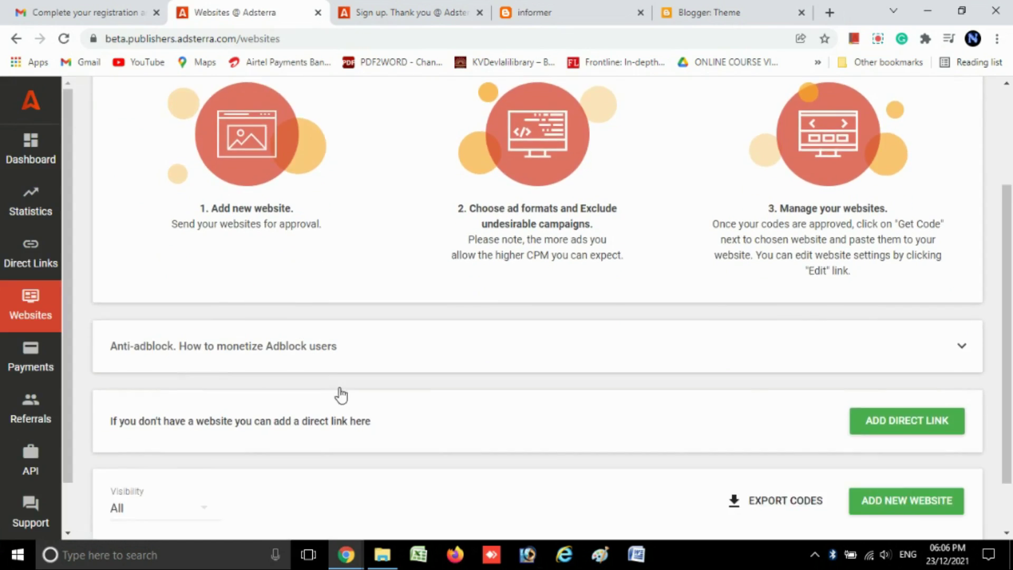
scroll(340, 395, "down", 1)
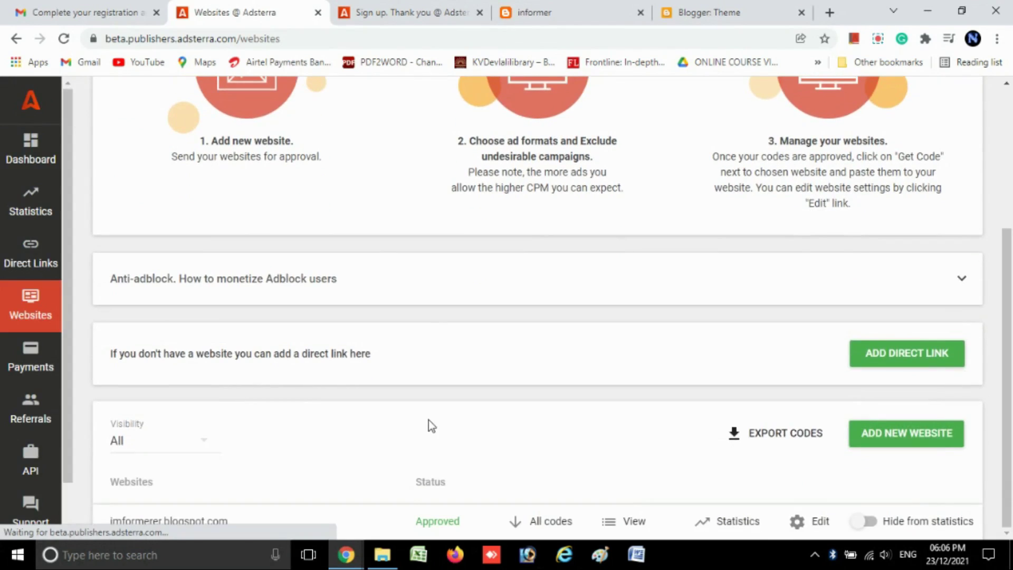
left_click(541, 519)
scroll(547, 492, "down", 1)
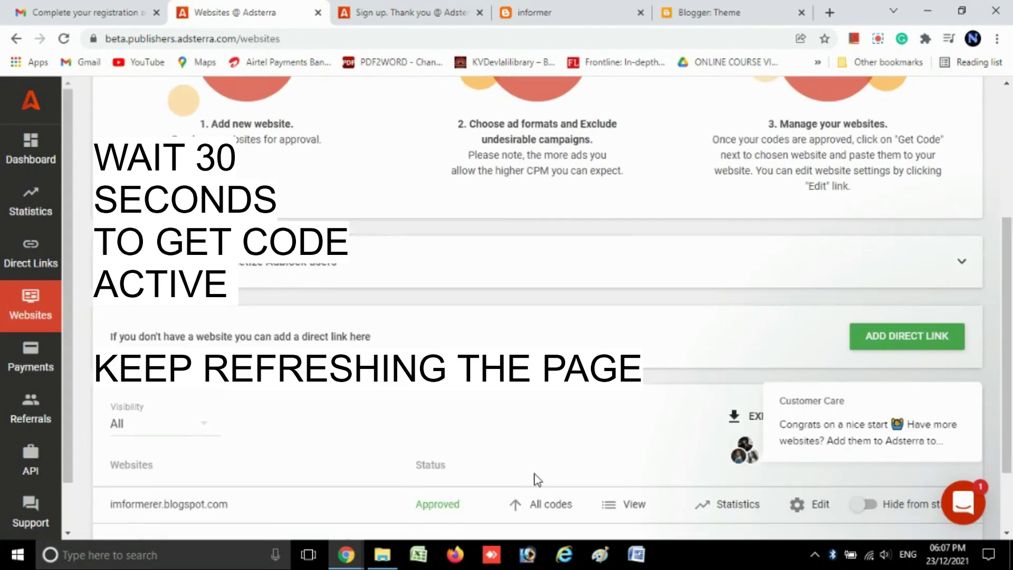
scroll(536, 480, "down", 2)
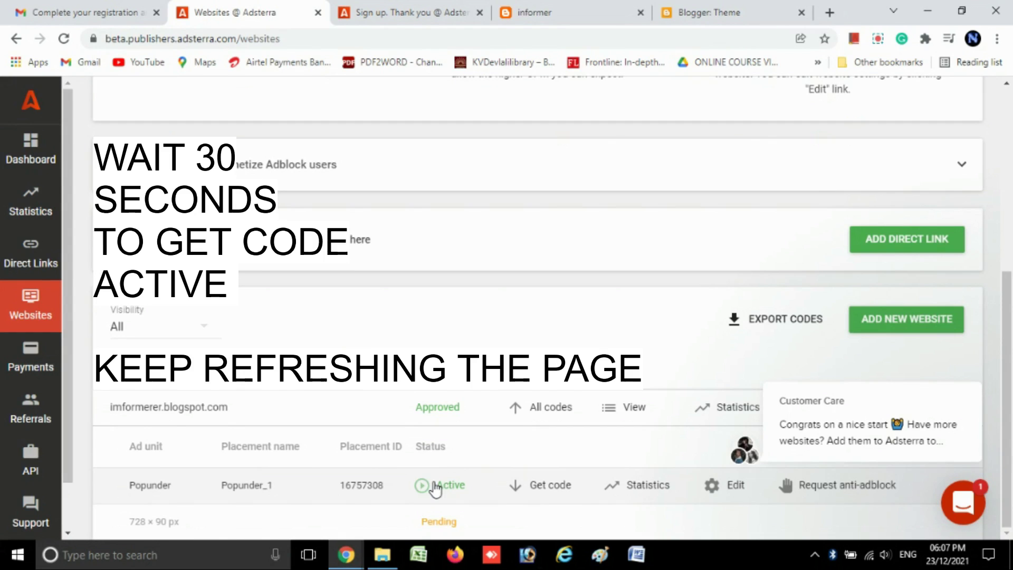
Step: Open the live blog from Blogger and look through its home page for the Popunder ad
left_click(697, 6)
scroll(74, 398, "down", 3)
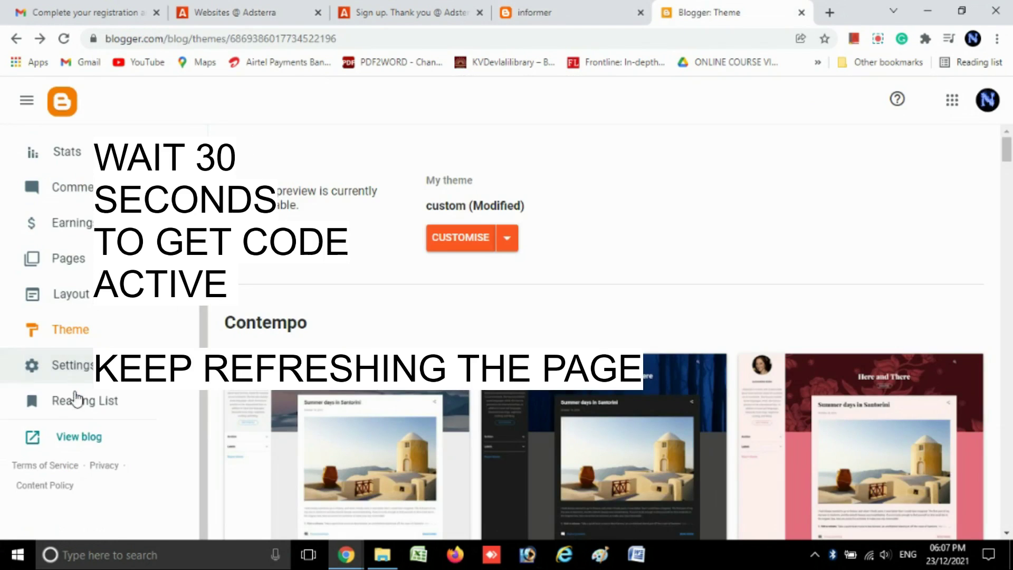
left_click(75, 436)
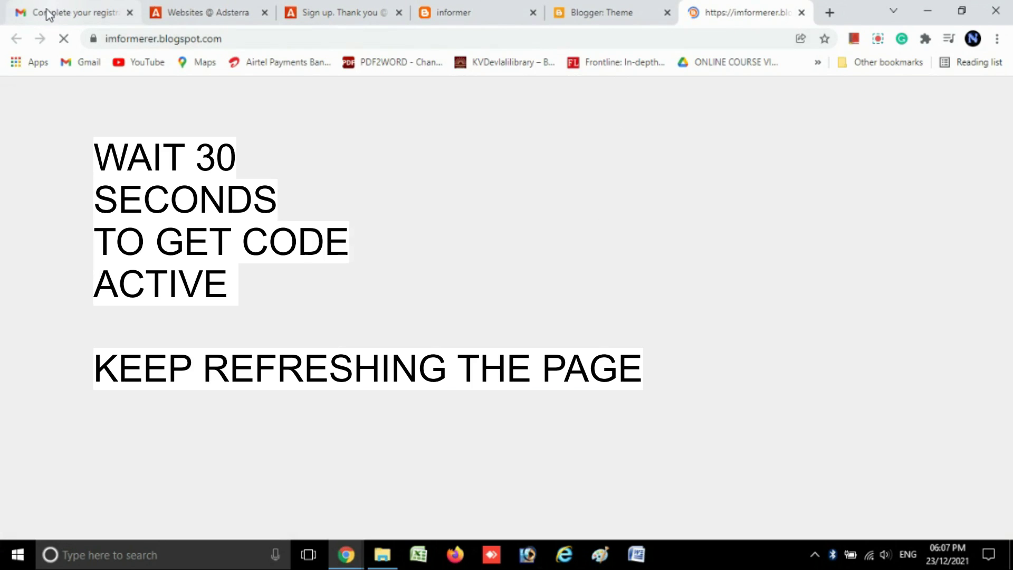
scroll(453, 292, "down", 6)
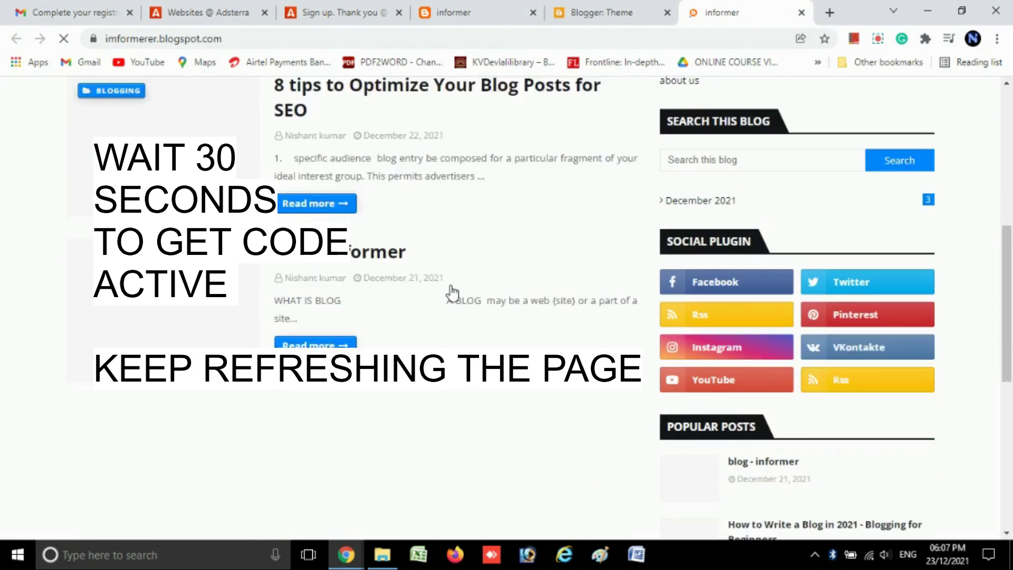
scroll(583, 317, "down", 5)
scroll(584, 317, "up", 10)
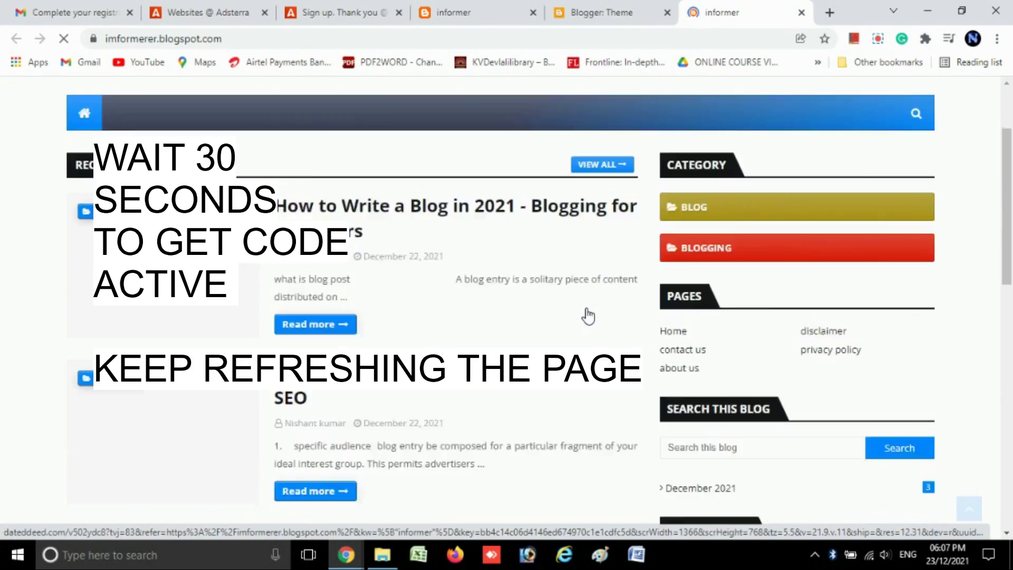
Step: Look over the live blog from its footer back up to its header for any ads
scroll(588, 316, "down", 10)
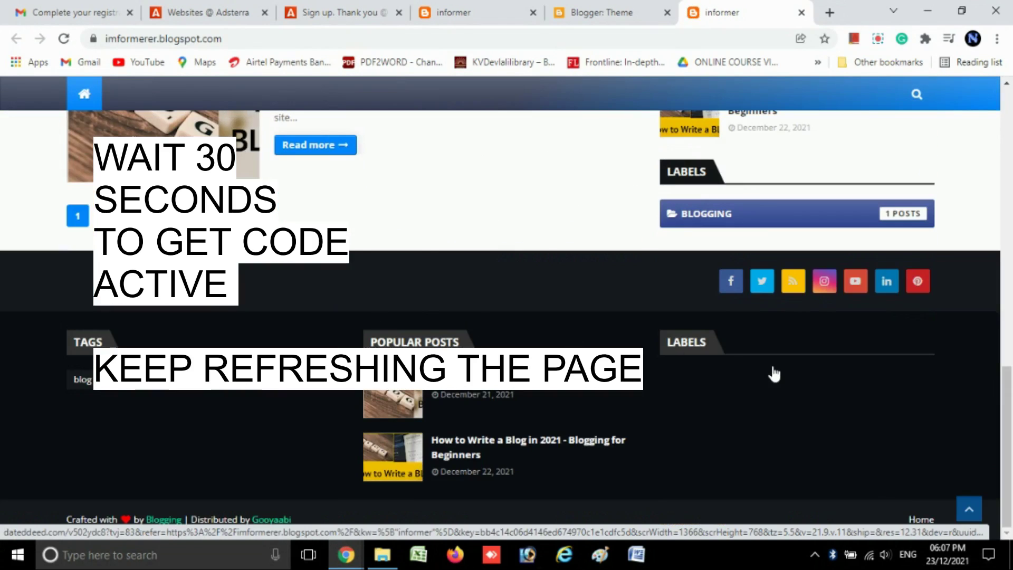
scroll(774, 374, "up", 10)
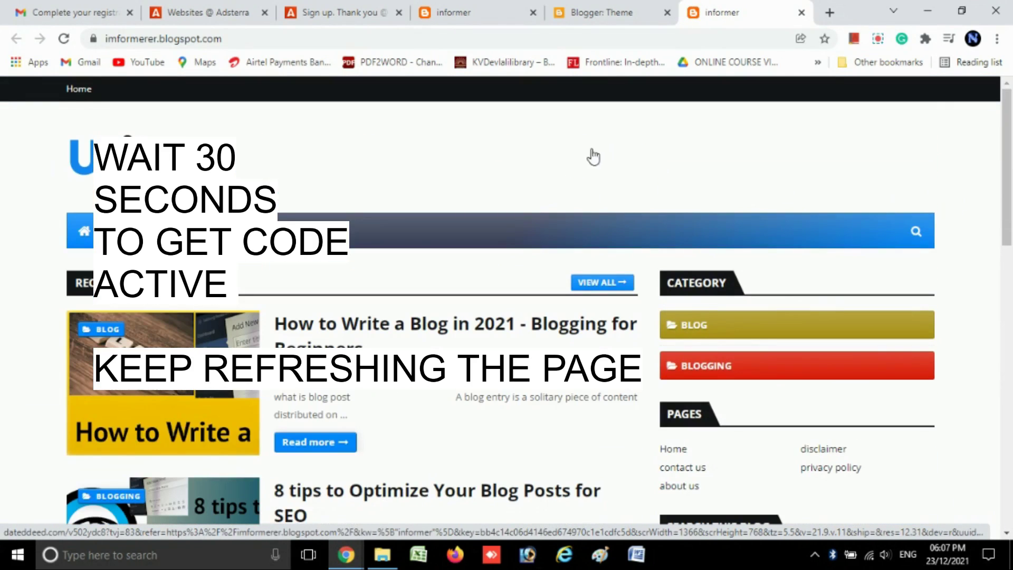
Step: Switch back to Adsterra, reload the Websites page and check the status of the ad codes for imformerer.blogspot.com
key("ctrl+1")
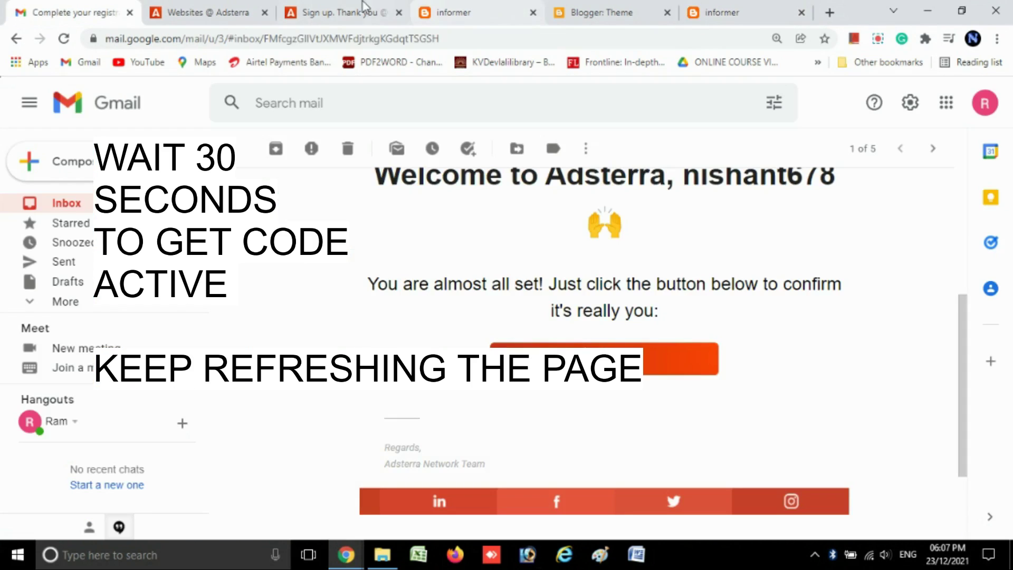
left_click(253, 11)
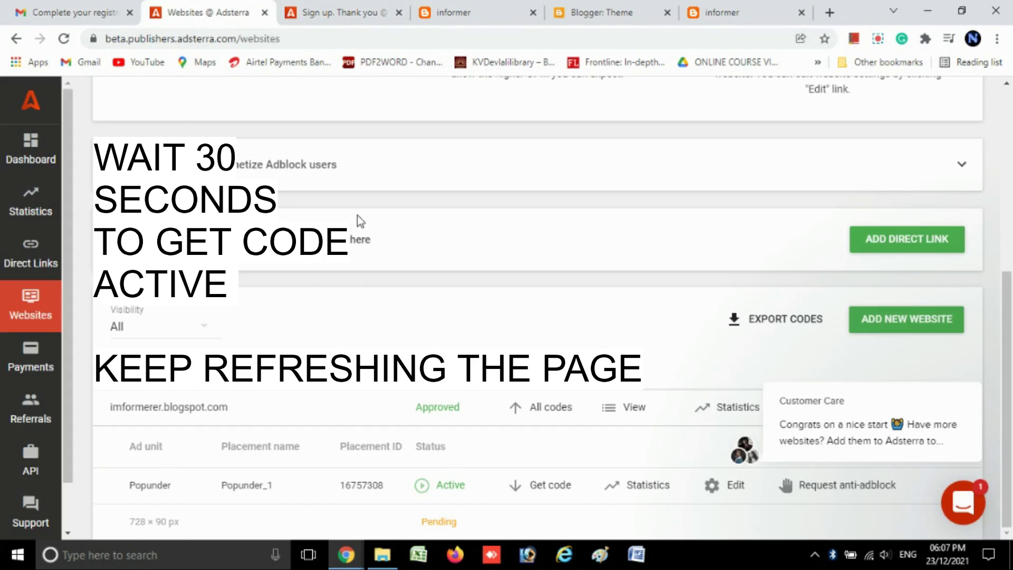
left_click(65, 40)
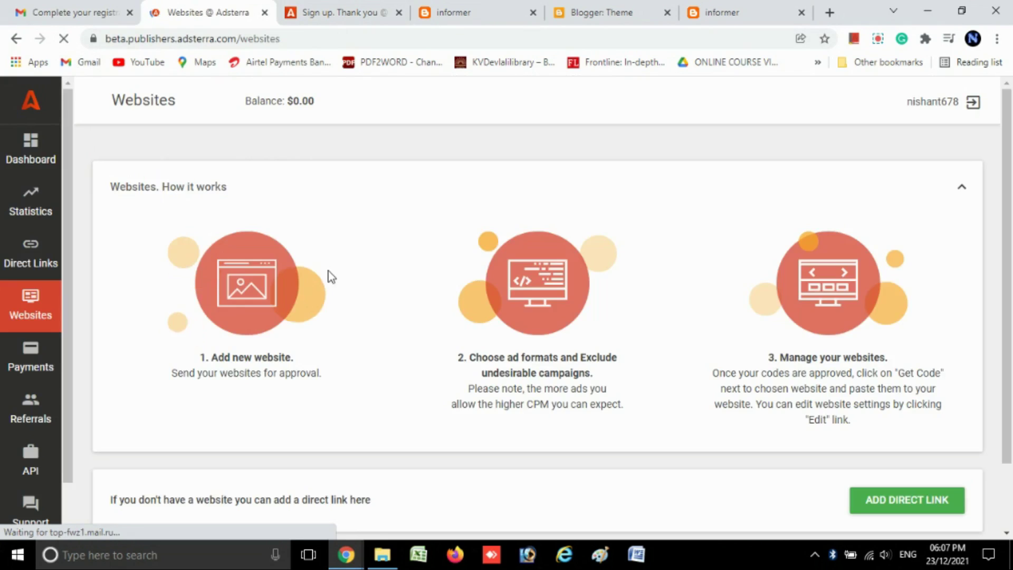
scroll(493, 470, "down", 1)
scroll(521, 471, "down", 3)
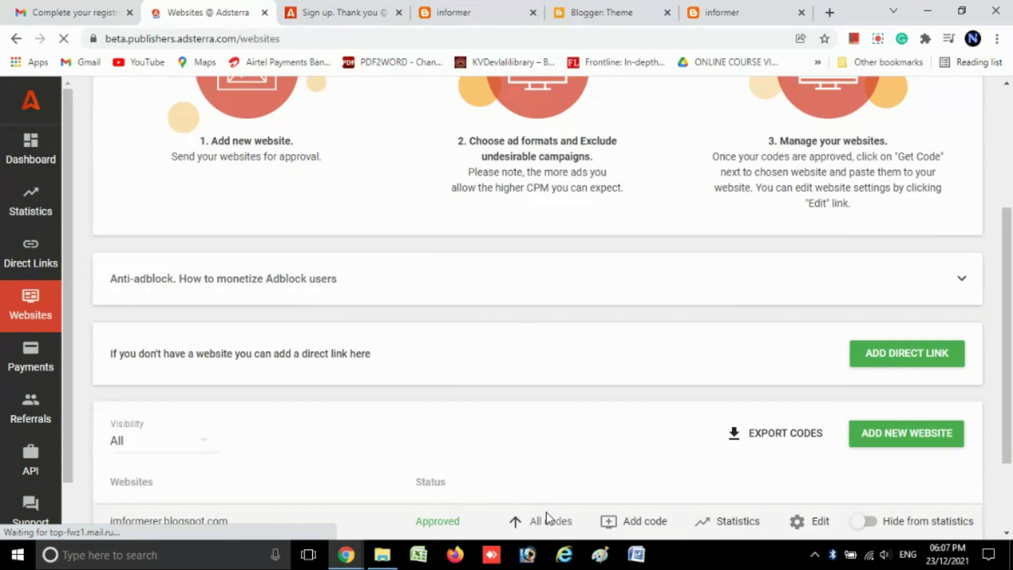
scroll(545, 474, "down", 2)
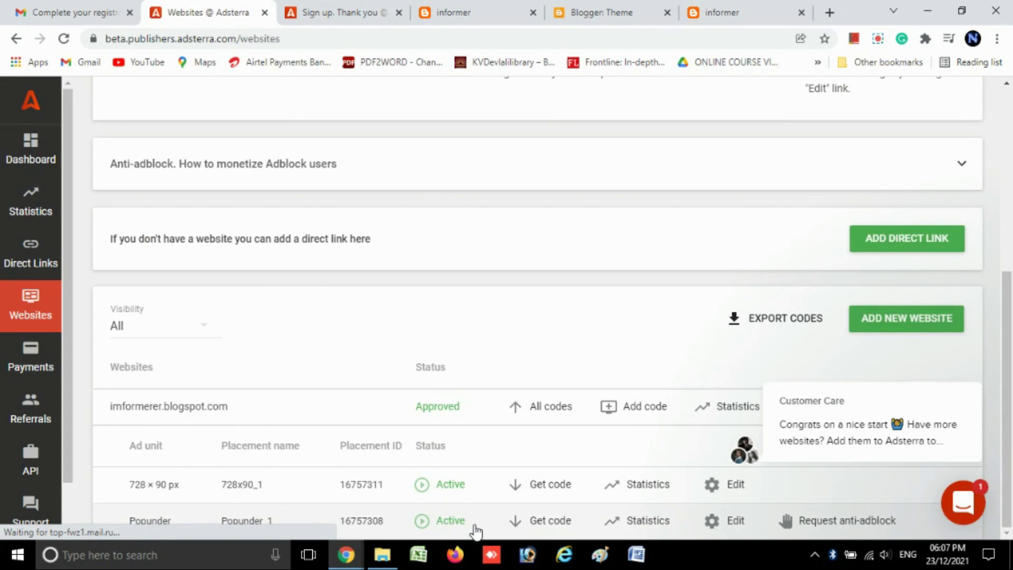
Step: Show the Popunder code of imformerer.blogspot.com and copy the whole script
left_click_drag(471, 527, 438, 530)
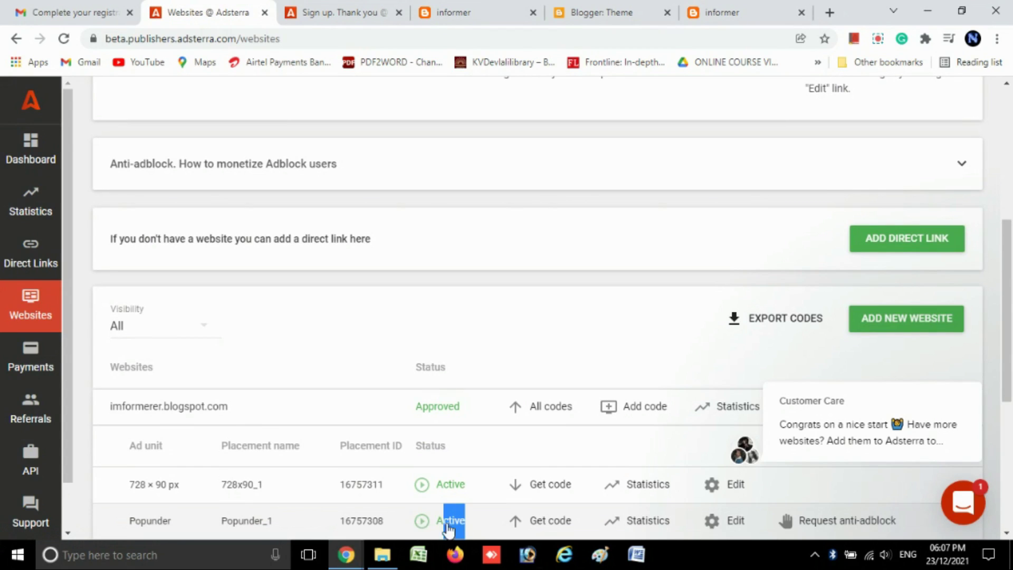
left_click(477, 529)
left_click(562, 527)
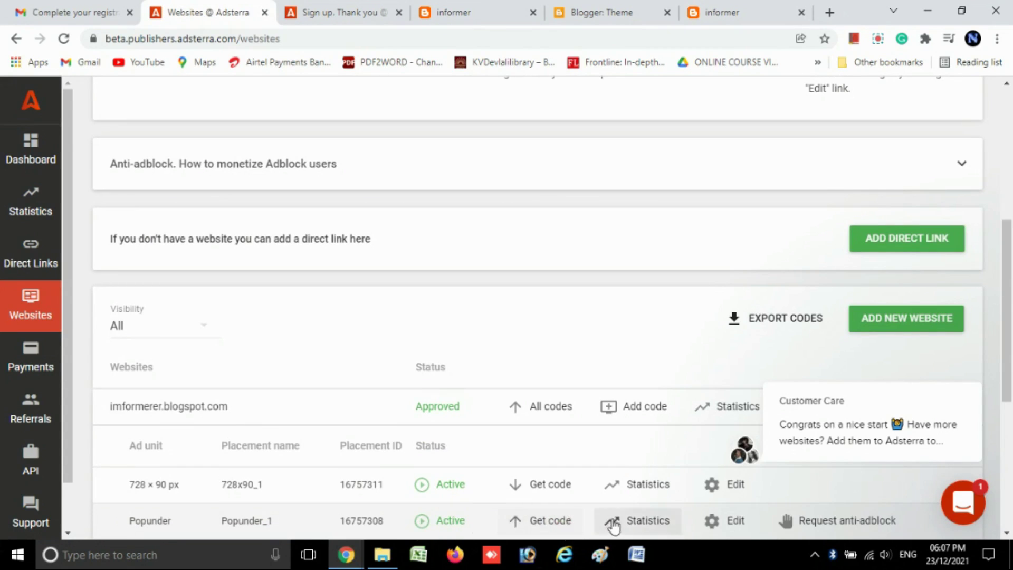
scroll(576, 502, "down", 6)
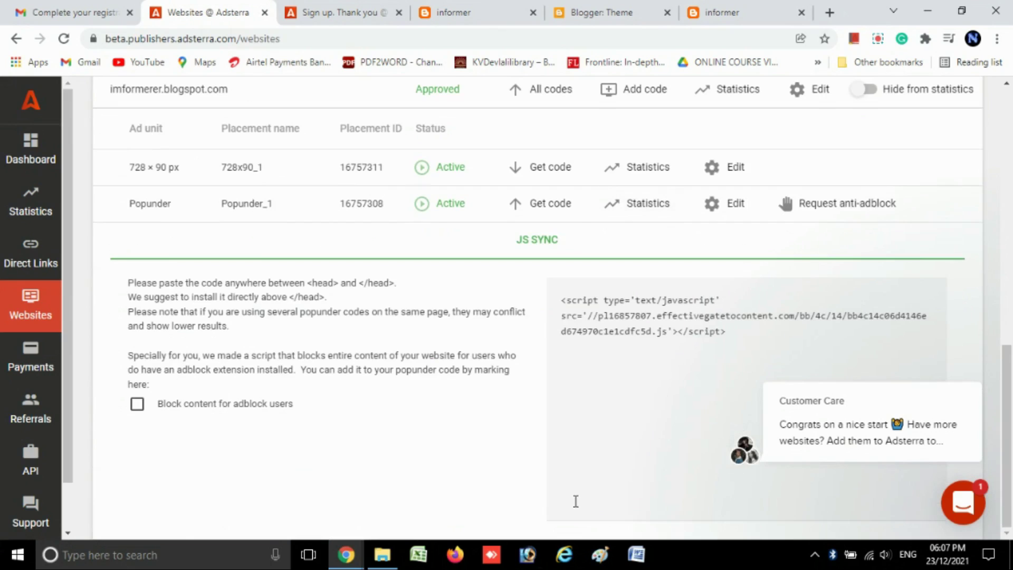
left_click(563, 306)
right_click(687, 321)
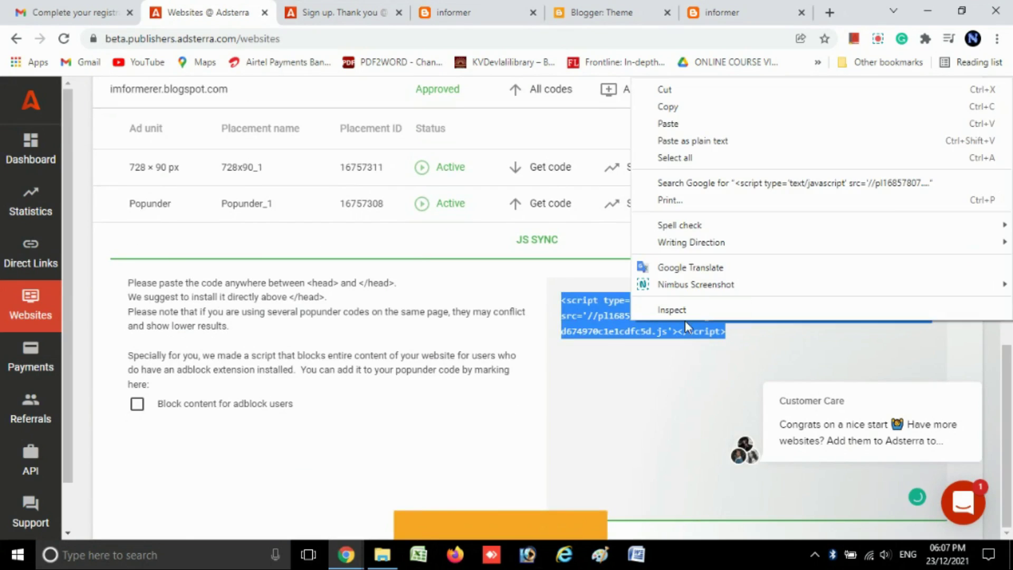
left_click(712, 105)
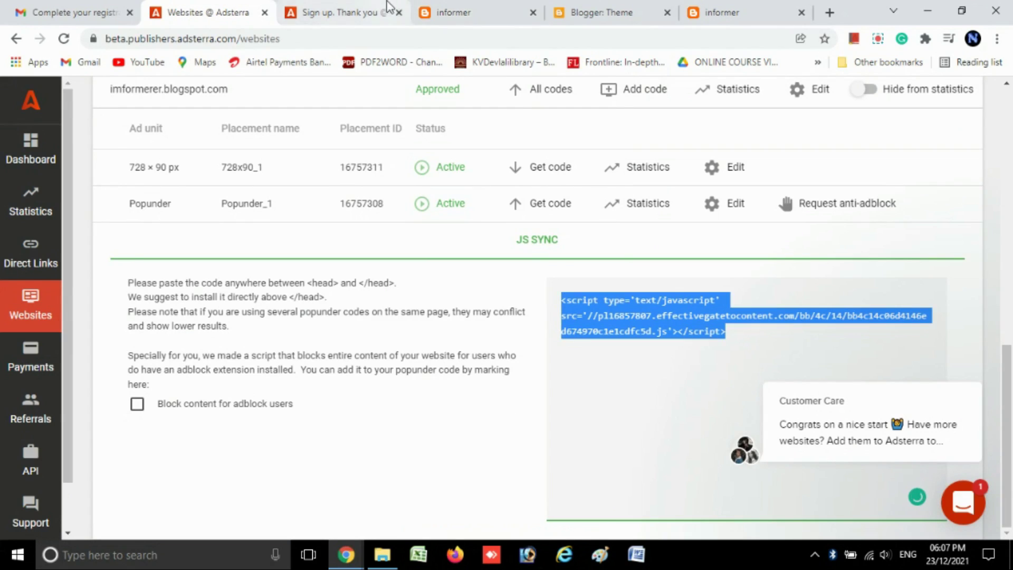
Step: Switch to Blogger, go to the blog's Layout and open the Header Ads gadget in the Header Ads 728x90 section for editing
left_click(584, 12)
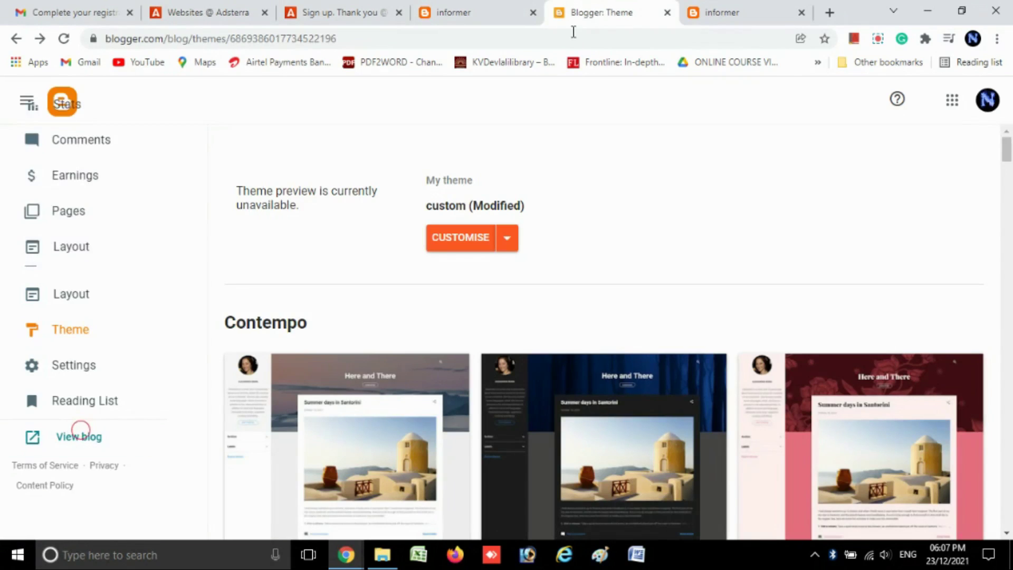
left_click(95, 294)
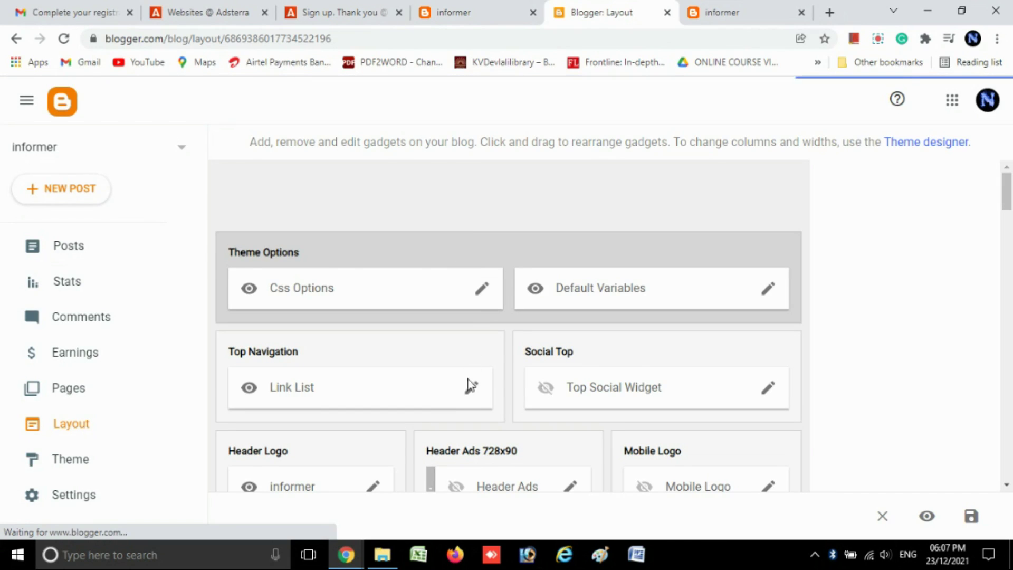
scroll(482, 414, "down", 5)
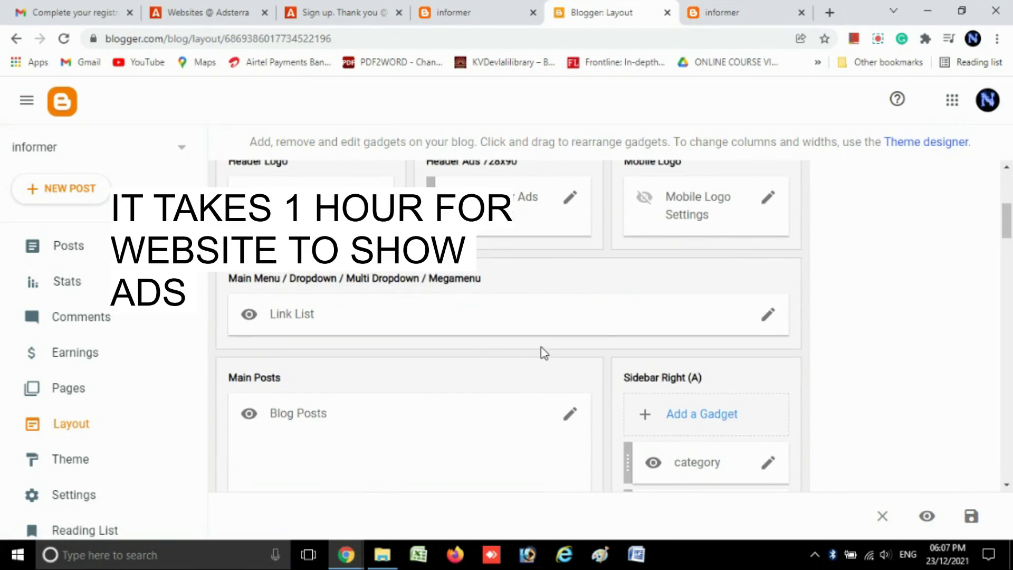
left_click(571, 202)
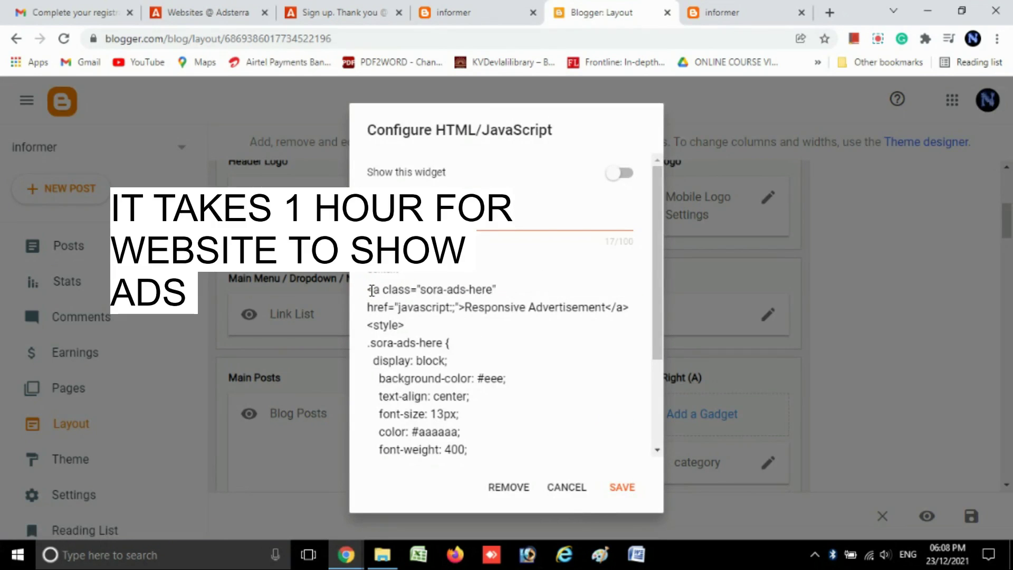
Step: Replace the placeholder content of the Header Ads gadget with the copied Popunder script
left_click_drag(367, 289, 531, 496)
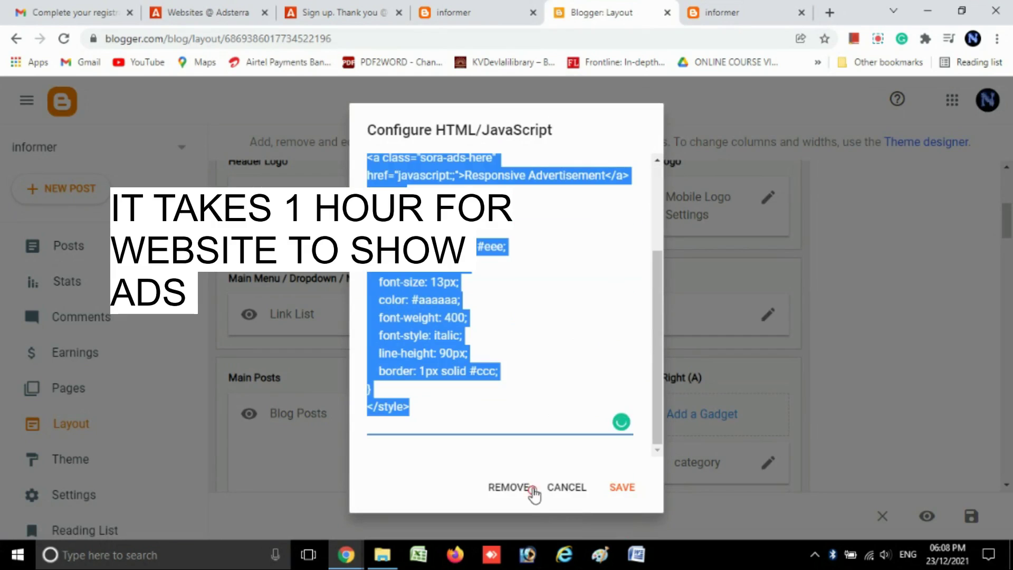
key("BackSpace")
right_click(428, 350)
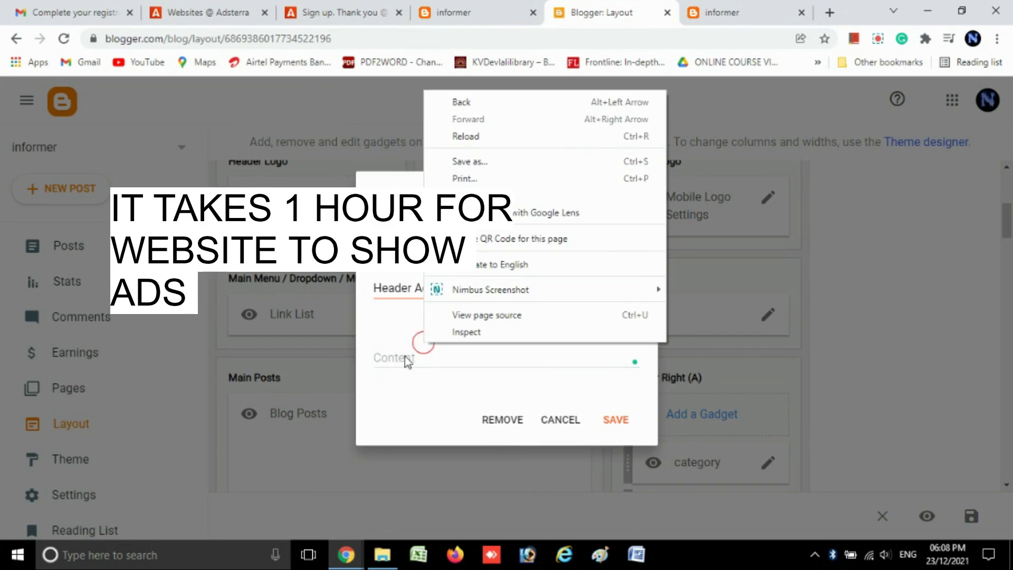
right_click(404, 360)
left_click(544, 217)
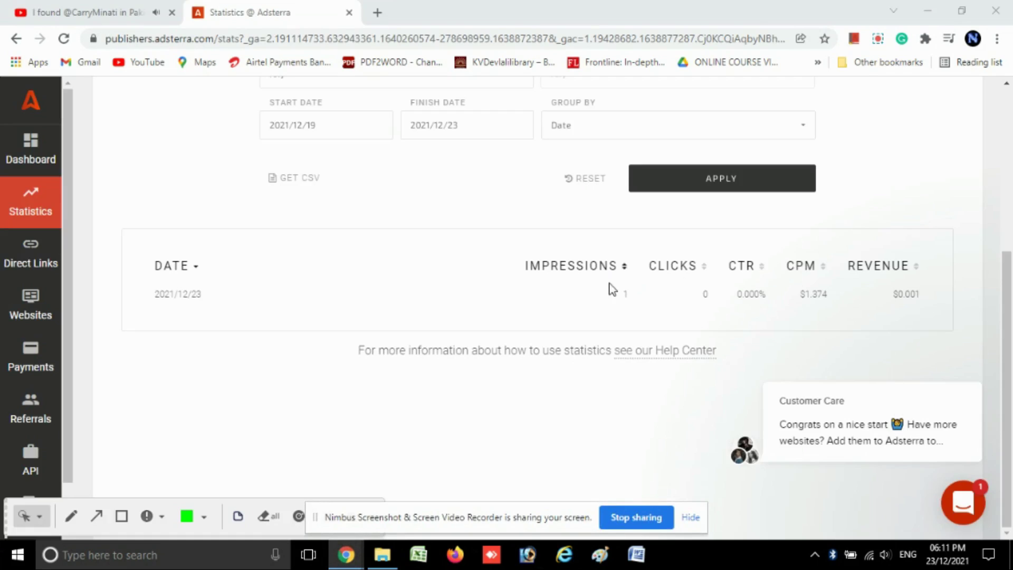
Step: Examine the impressions, clicks, CTR, CPM and revenue for 2021/12/23 and the account balance in Adsterra's Statistics
left_click_drag(612, 289, 638, 295)
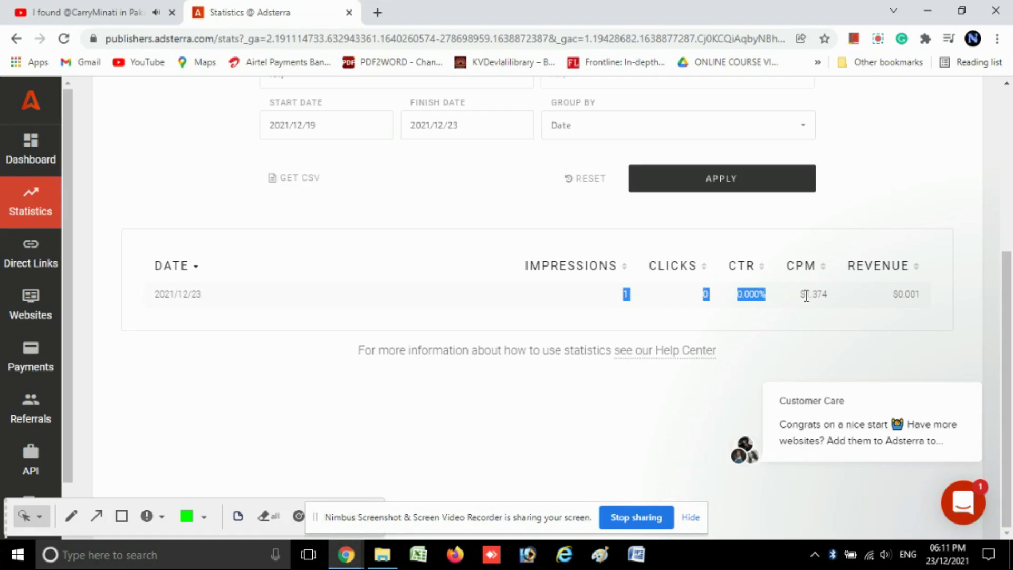
left_click_drag(806, 300, 918, 308)
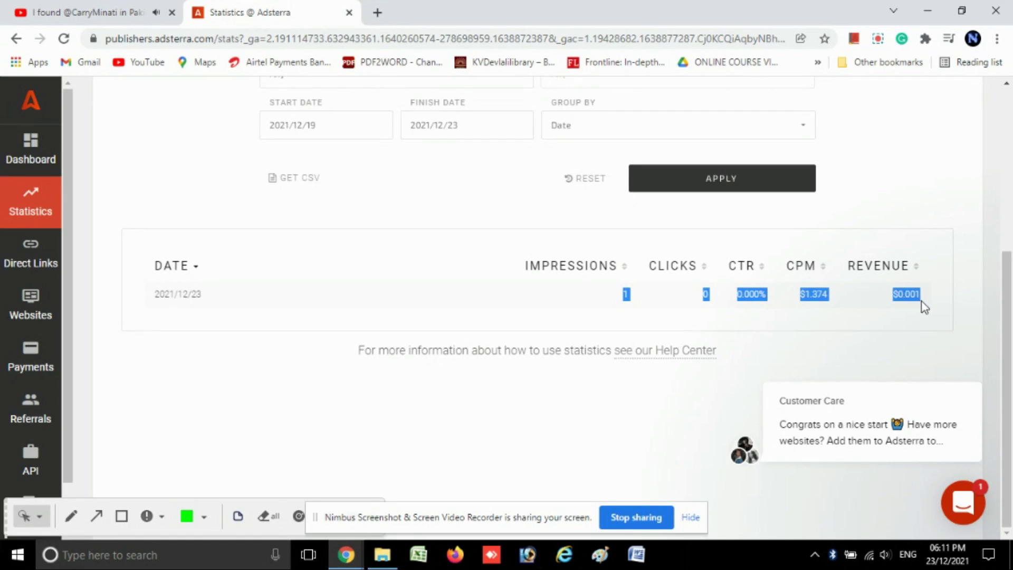
scroll(558, 197, "up", 5)
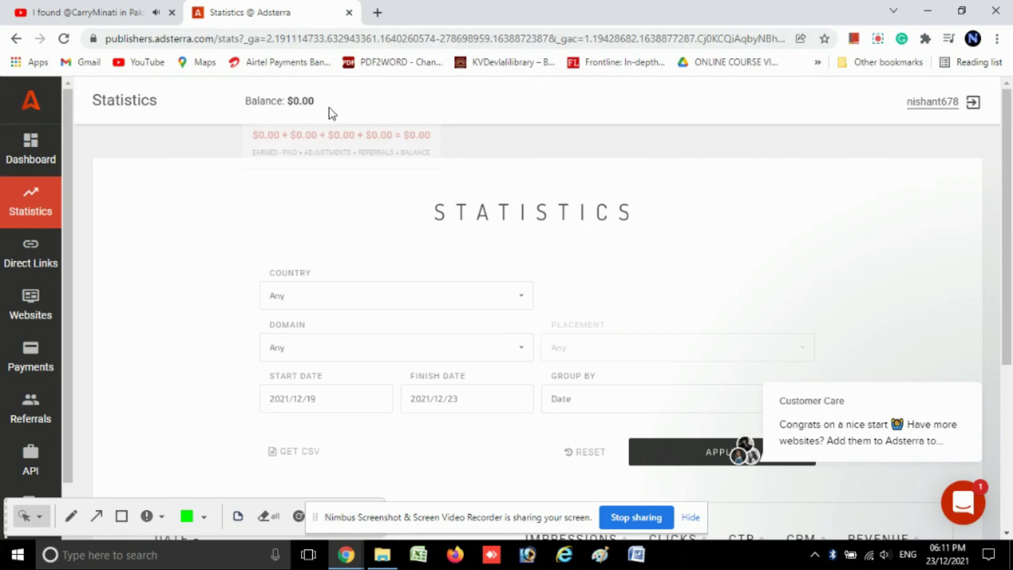
scroll(36, 411, "down", 6)
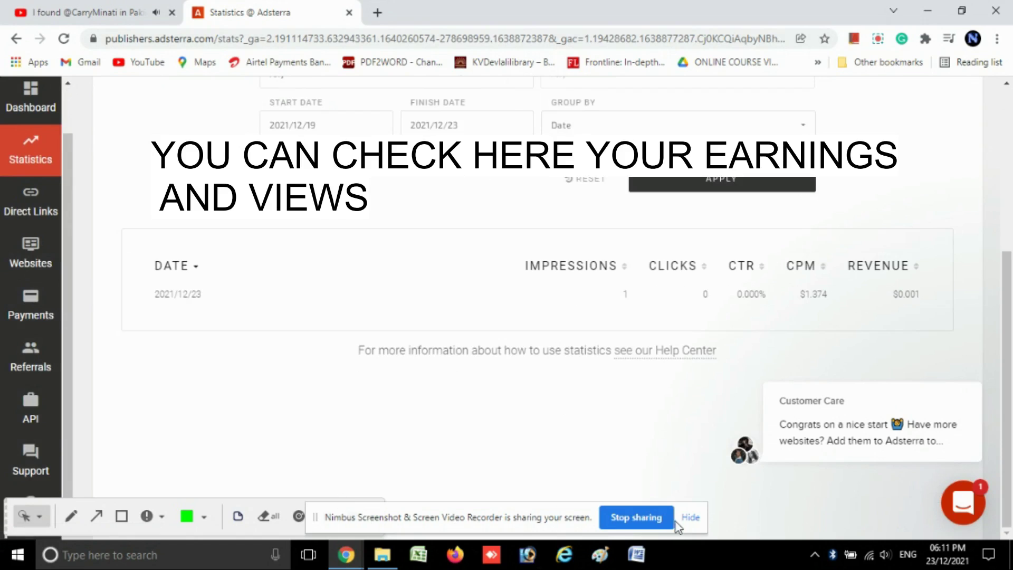
Step: Dismiss the overlays covering the page, open the Adsterra profile and review its personal details, payment settings and active sessions
left_click(691, 517)
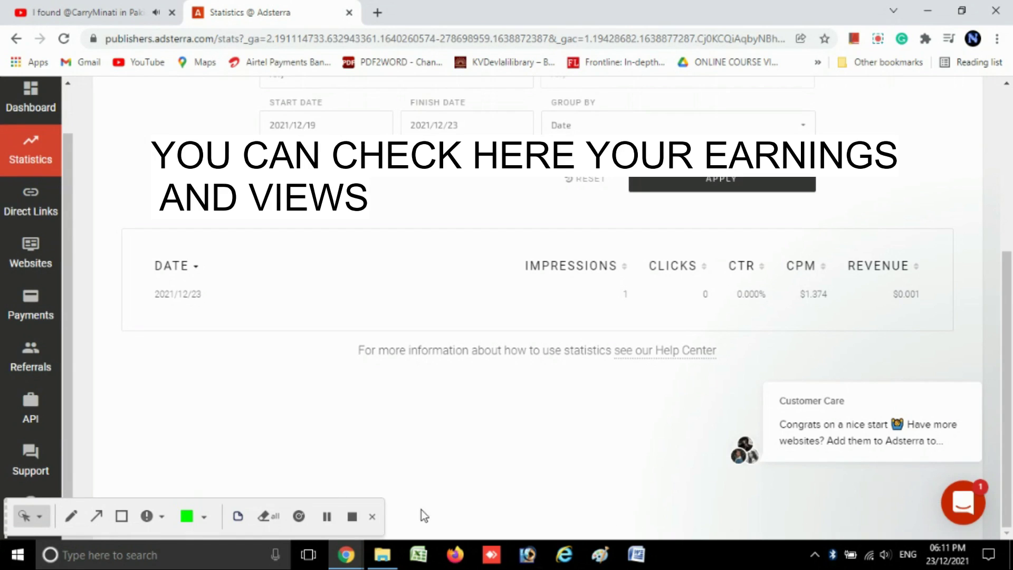
left_click(372, 517)
left_click(29, 509)
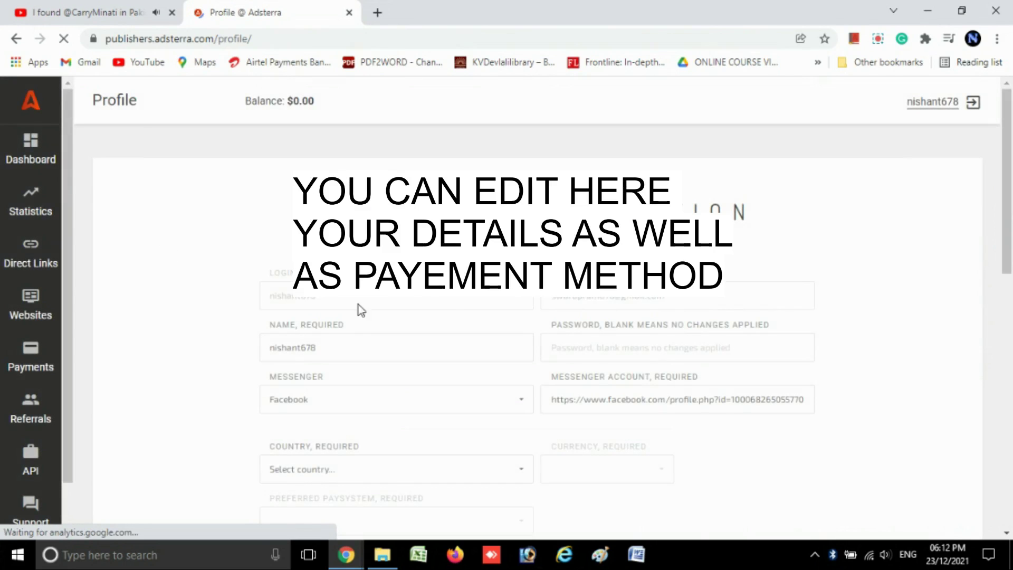
left_click_drag(1009, 202, 1003, 319)
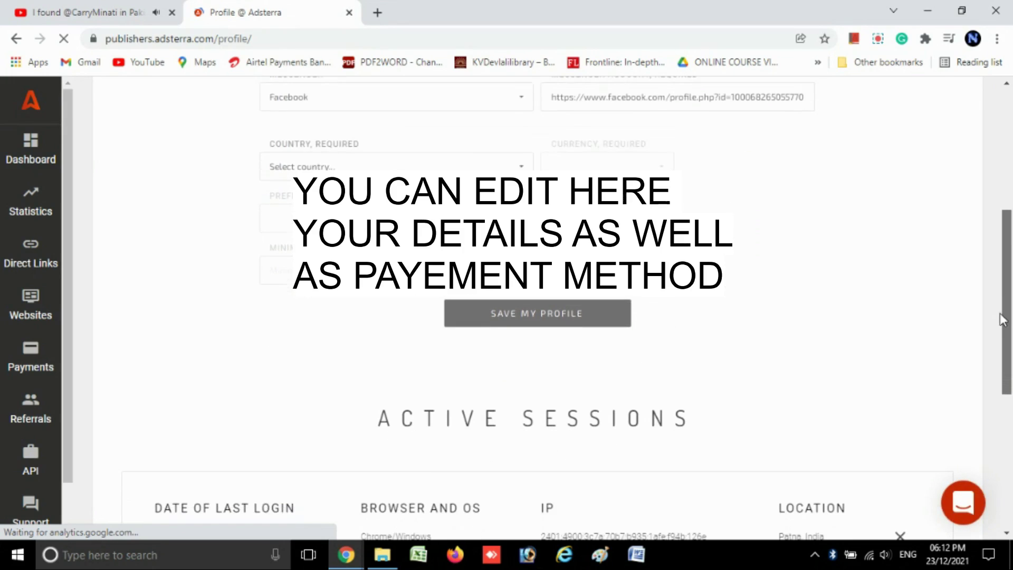
scroll(995, 310, "up", 3)
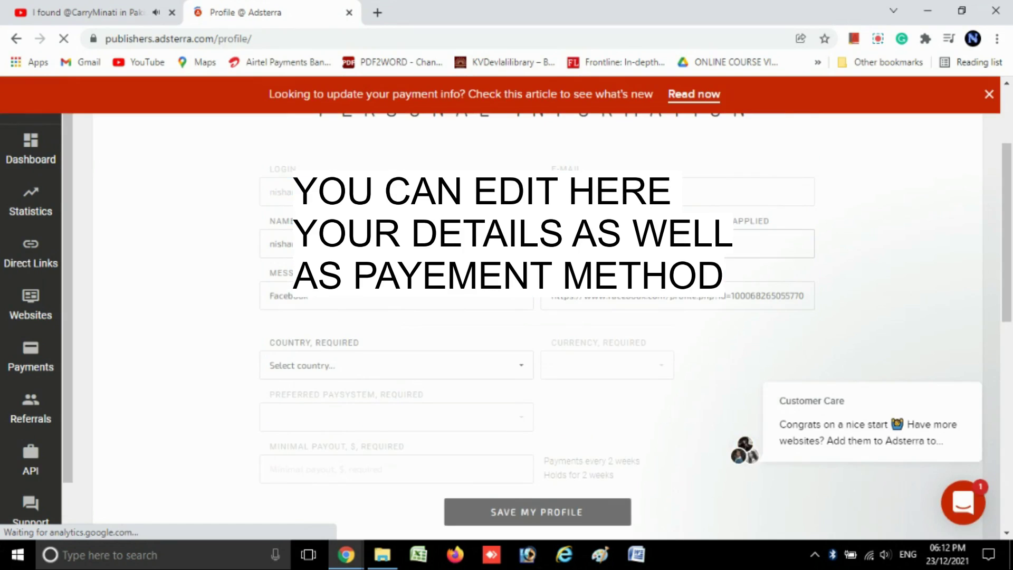
left_click(676, 244)
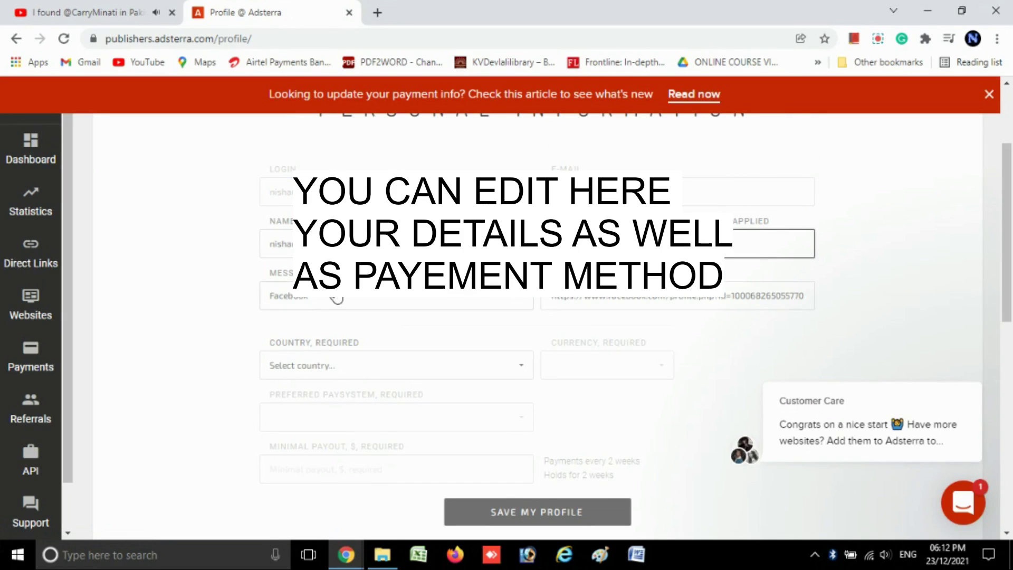
scroll(749, 264, "down", 8)
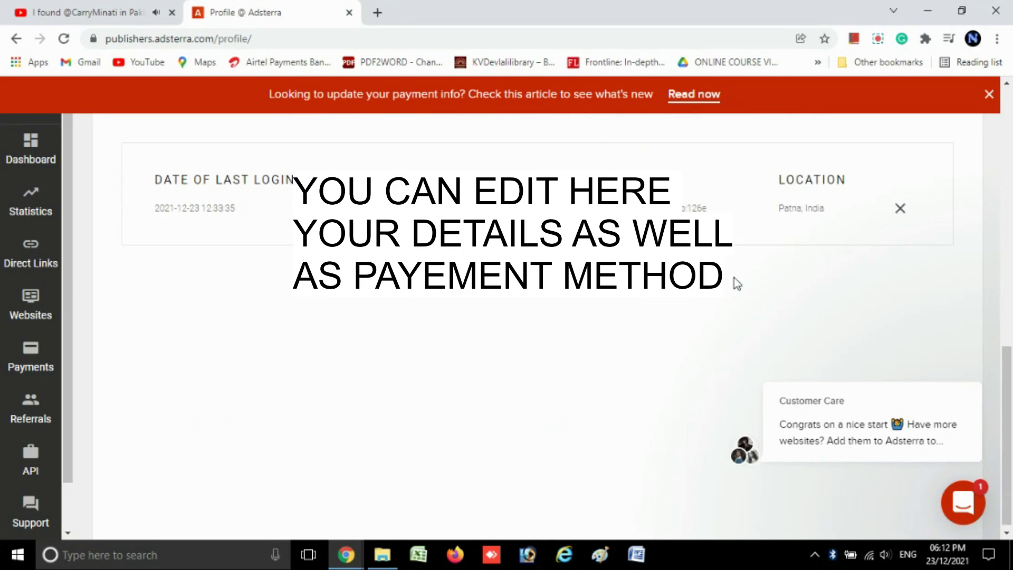
scroll(528, 317, "up", 8)
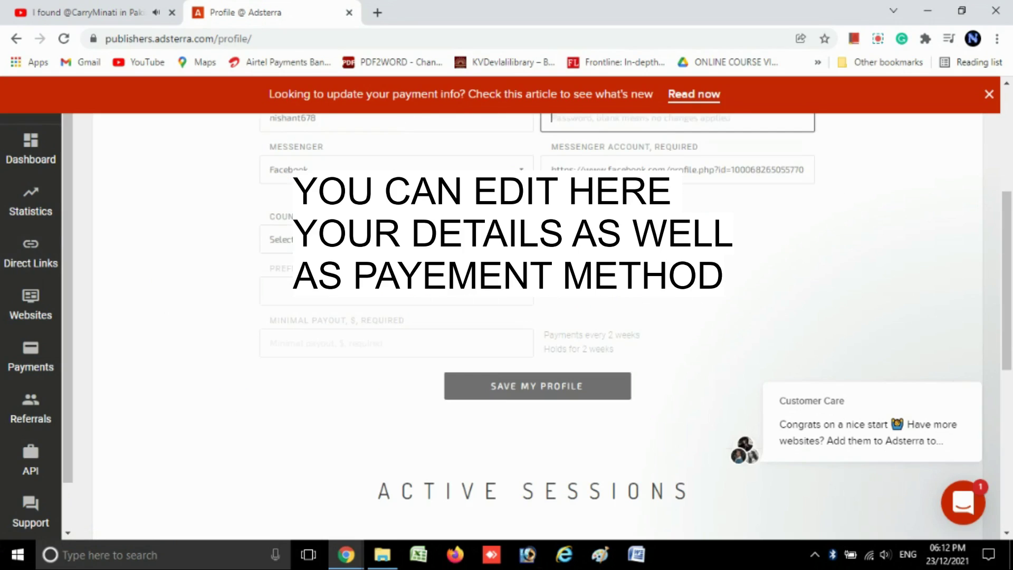